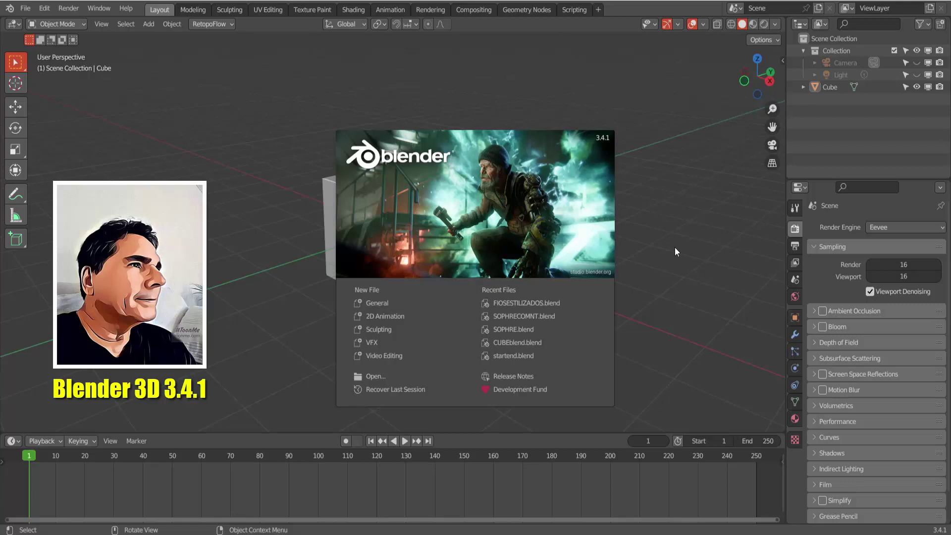
Step: Close the Blender 3.4.1 splash screen to reveal the default cube in Layout
{"action": "left_click", "coordinate": [665, 192]}
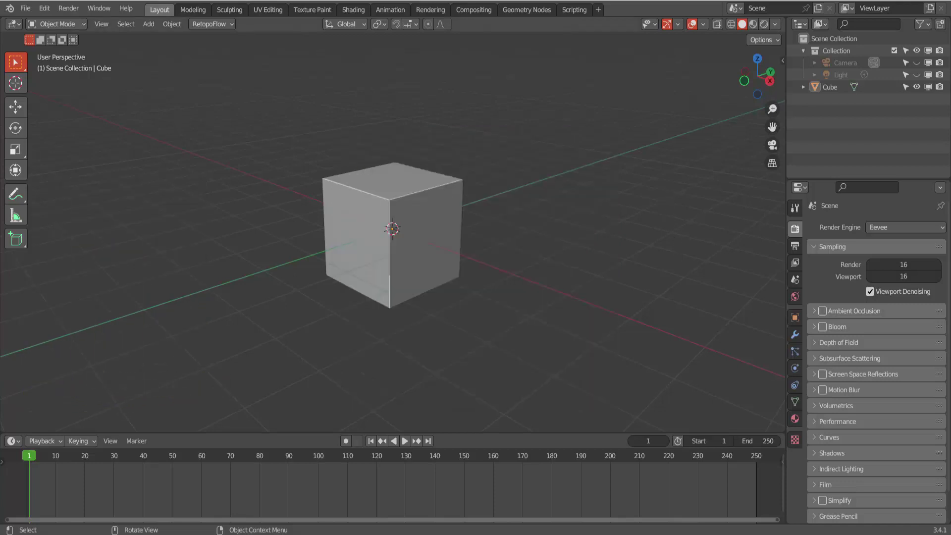
Step: Delete the default cube and add a Bezier curve to the scene
{"action": "left_click", "coordinate": [441, 234]}
{"action": "key", "text": "x"}
{"action": "left_click", "coordinate": [671, 261]}
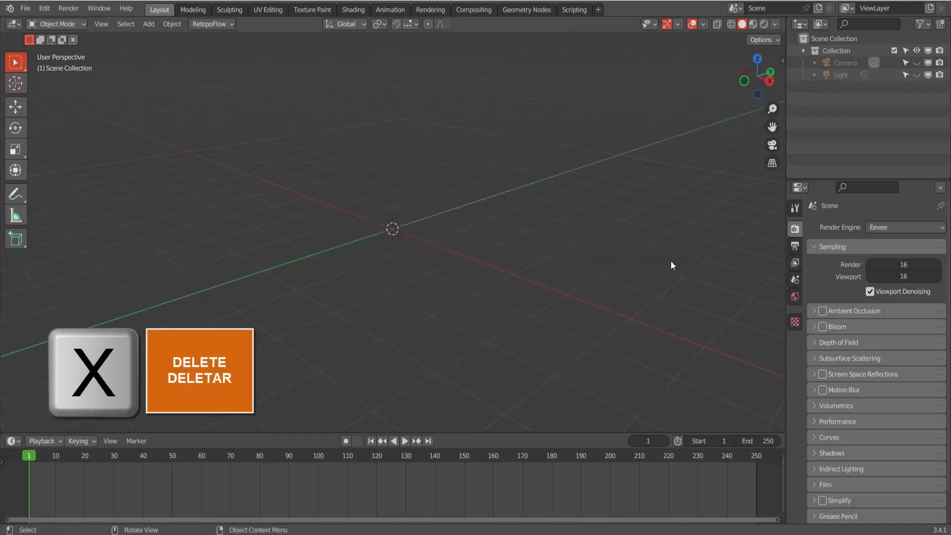
{"action": "left_click", "coordinate": [148, 24]}
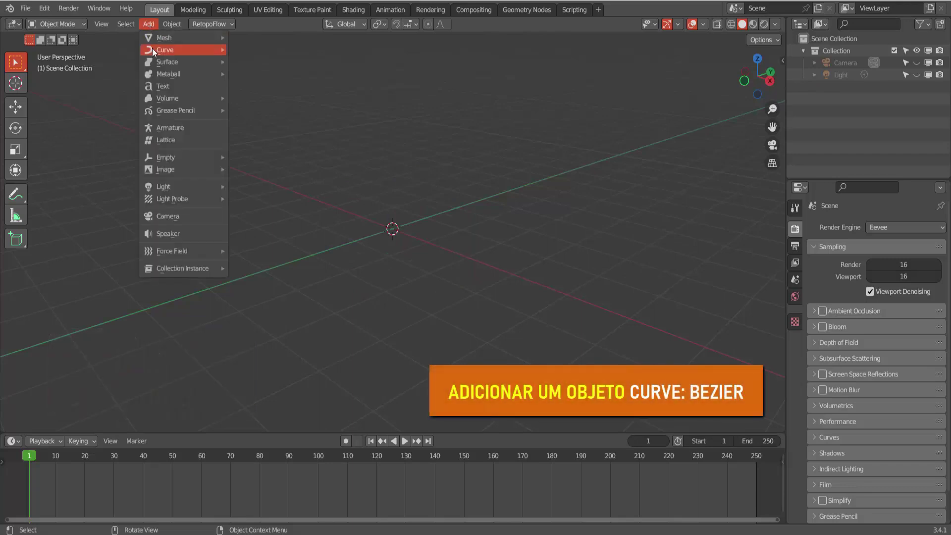
{"action": "mouse_move", "coordinate": [165, 49]}
{"action": "left_click", "coordinate": [262, 46]}
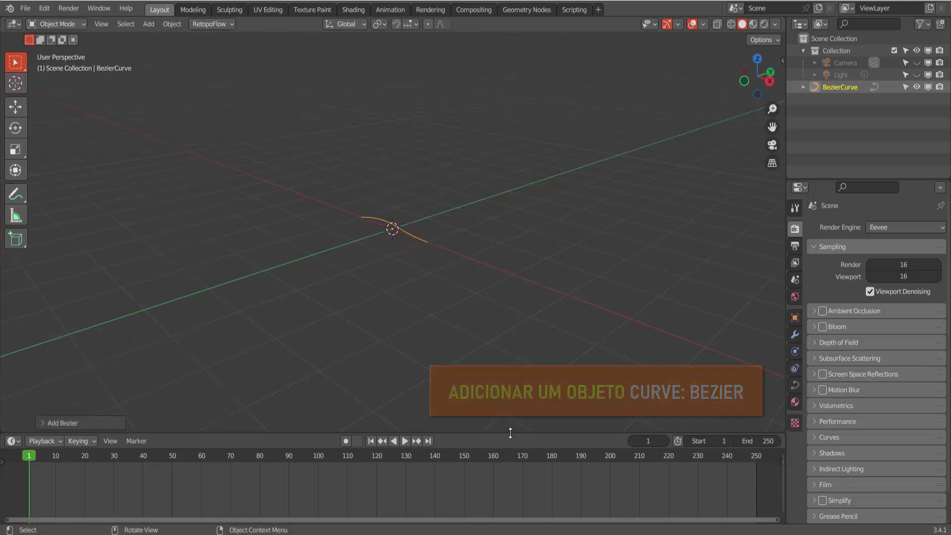
Step: Enlarge the timeline area and turn it into a Geometry Node Editor with the side panel hidden
{"action": "left_click_drag", "start_coordinate": [509, 435], "coordinate": [509, 270]}
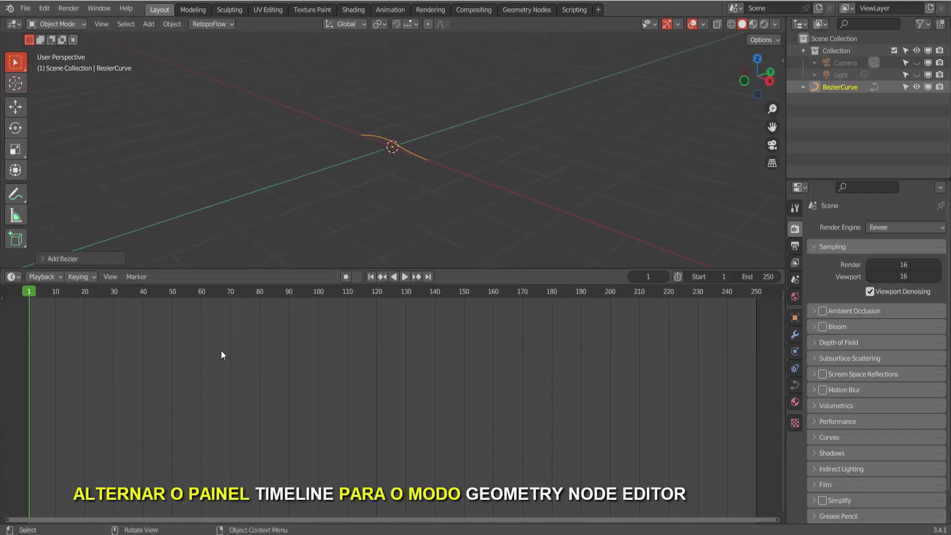
{"action": "left_click", "coordinate": [13, 278]}
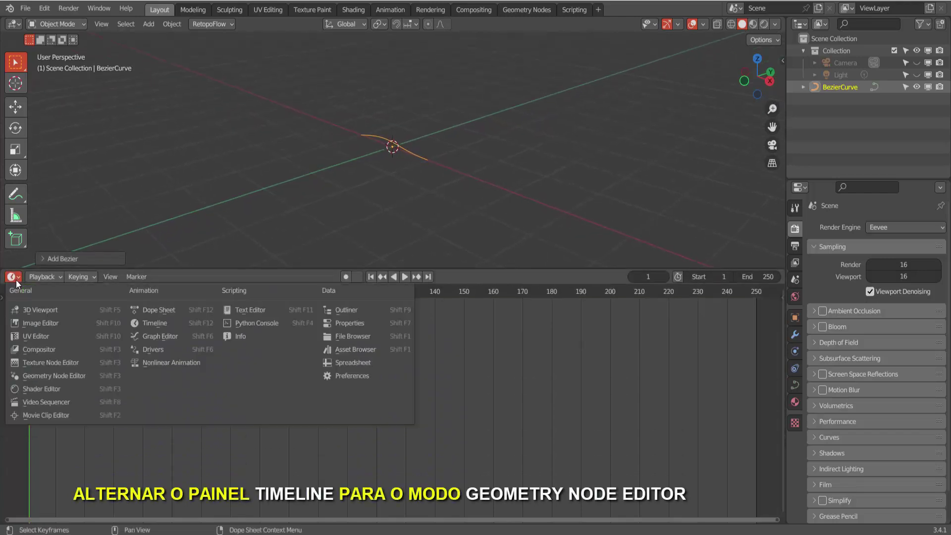
{"action": "left_click", "coordinate": [78, 376]}
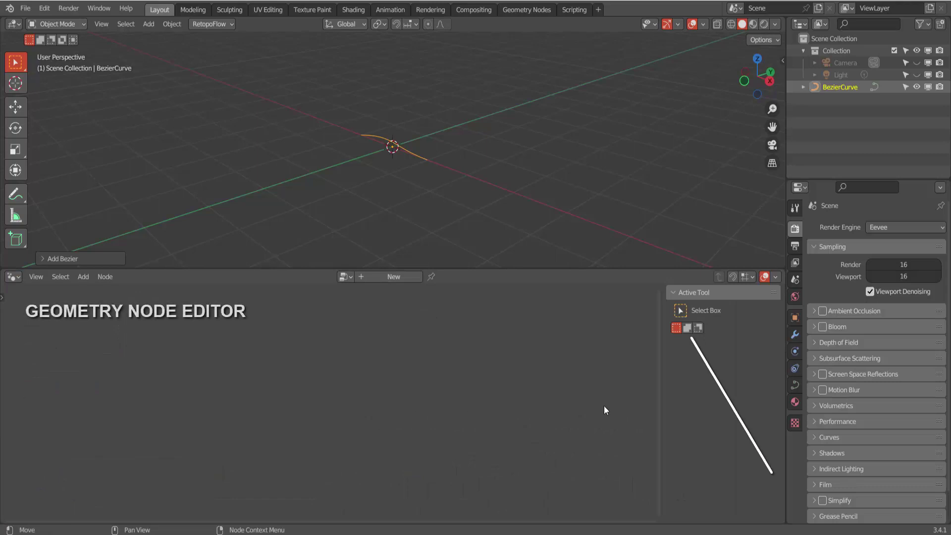
{"action": "key", "text": "n"}
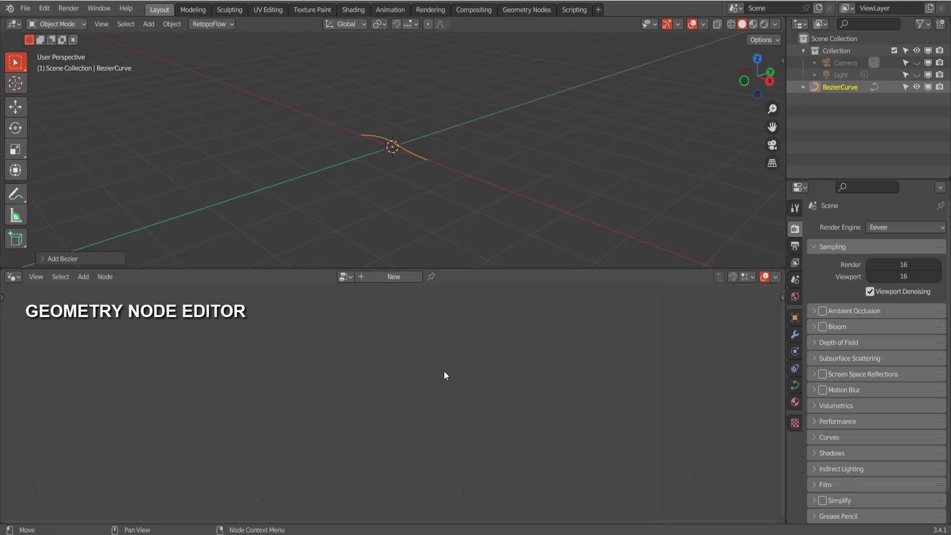
{"action": "mouse_move", "coordinate": [378, 164]}
{"action": "middle_mouse_down"}
{"action": "mouse_move", "coordinate": [386, 185]}
{"action": "mouse_move", "coordinate": [405, 175]}
{"action": "middle_mouse_up"}
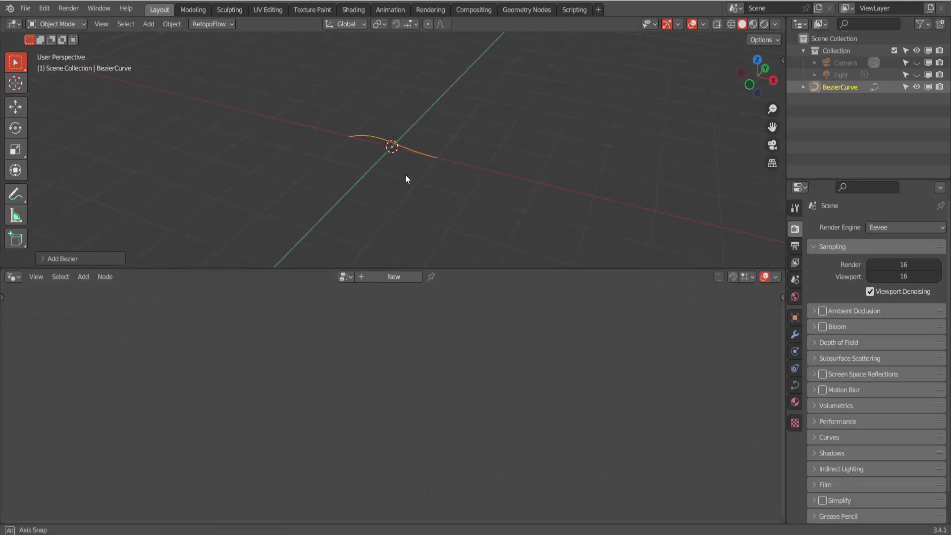
Step: Create a new Geometry Nodes tree on the Bezier curve and centre its Group Input and Output nodes
{"action": "left_click", "coordinate": [391, 276]}
{"action": "scroll", "coordinate": [327, 401], "scroll_direction": "up", "scroll_amount": 3}
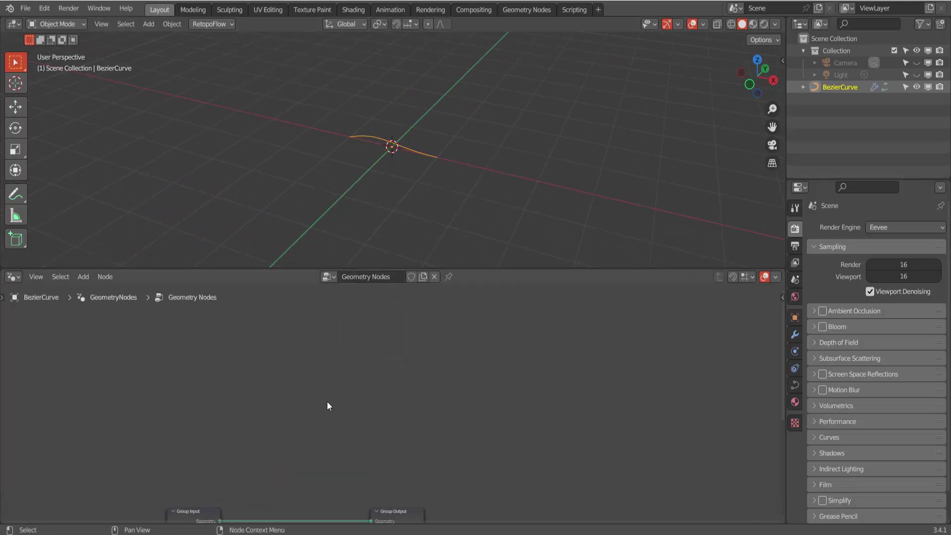
{"action": "middle_click_drag", "start_coordinate": [375, 418], "coordinate": [419, 304]}
{"action": "scroll", "coordinate": [400, 354], "scroll_direction": "up", "scroll_amount": 2}
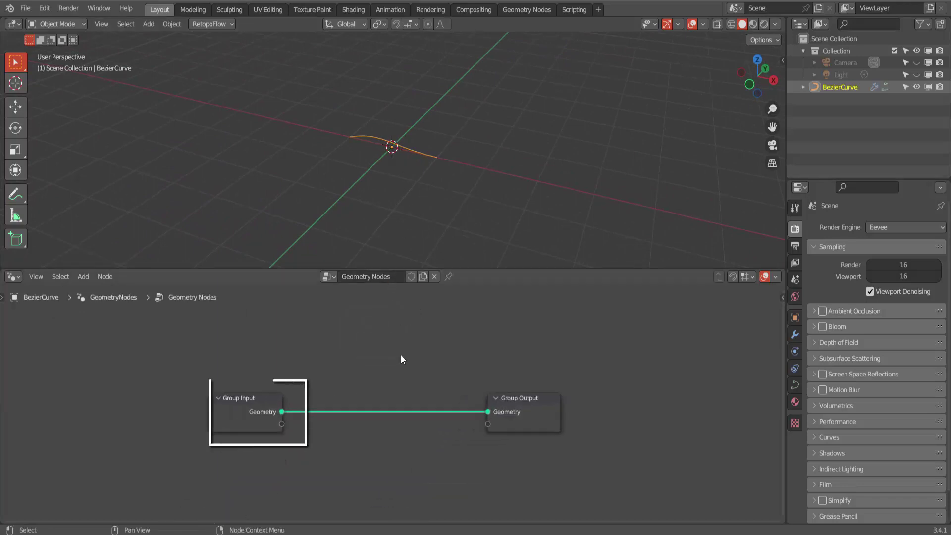
{"action": "left_click_drag", "start_coordinate": [263, 396], "coordinate": [271, 398]}
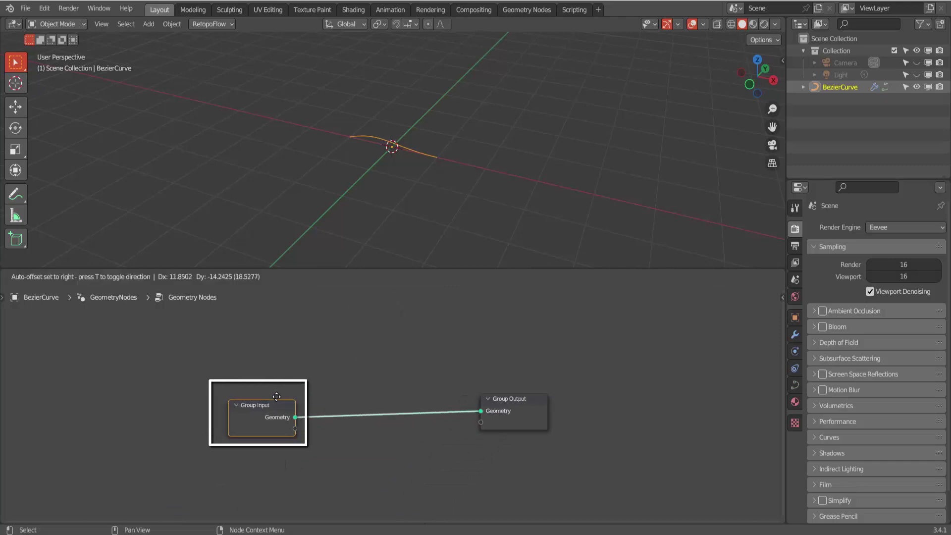
Step: Reposition Group Output and delete the Group Input node
{"action": "left_click", "coordinate": [524, 401]}
{"action": "mouse_move", "coordinate": [524, 398]}
{"action": "left_mouse_down"}
{"action": "mouse_move", "coordinate": [536, 399]}
{"action": "mouse_move", "coordinate": [422, 379]}
{"action": "left_mouse_up"}
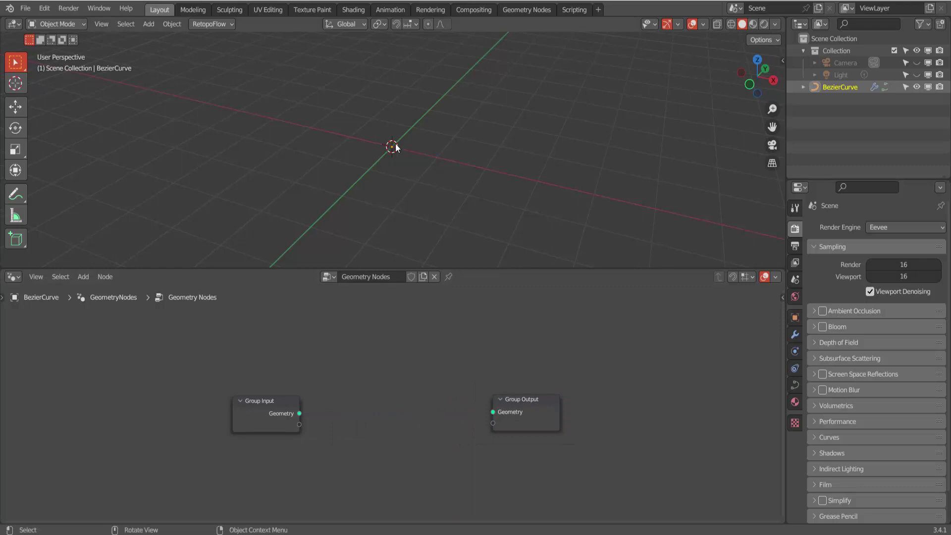
{"action": "left_click", "coordinate": [274, 398]}
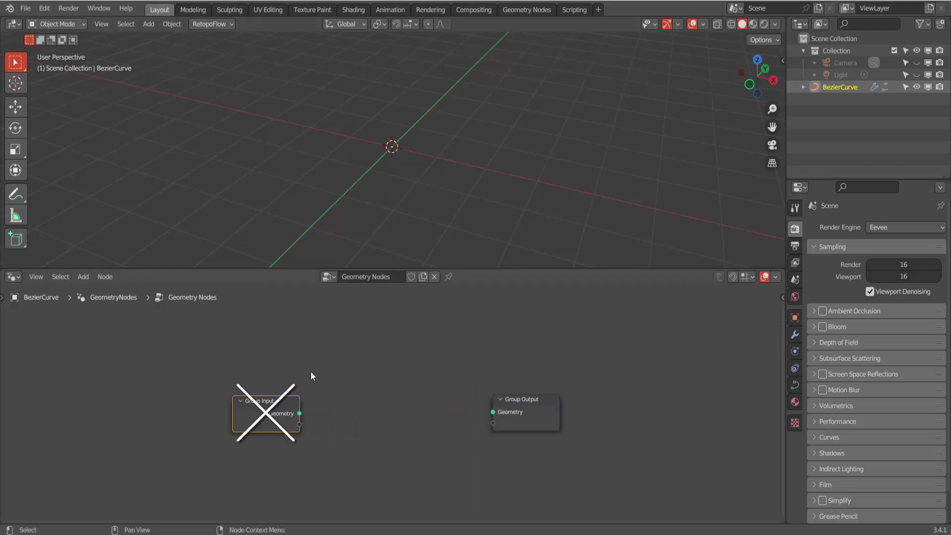
{"action": "key", "text": "x"}
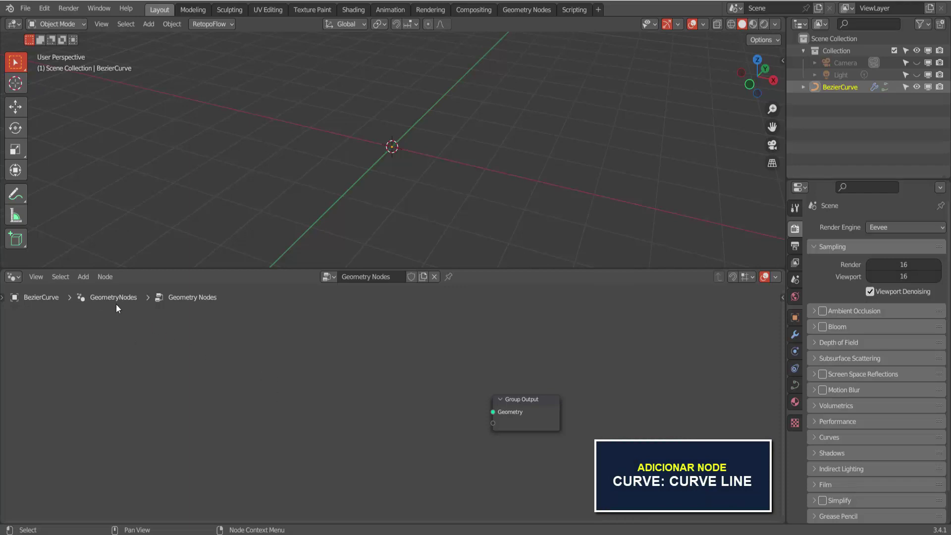
Step: Add a Curve Line node wired into Group Output's Geometry input and tidy the layout
{"action": "left_click", "coordinate": [83, 277]}
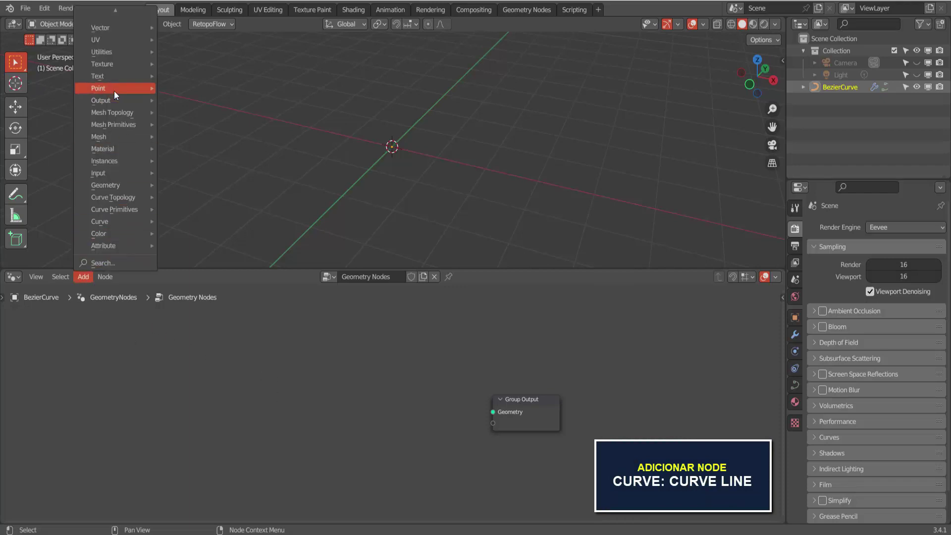
{"action": "left_click", "coordinate": [98, 265]}
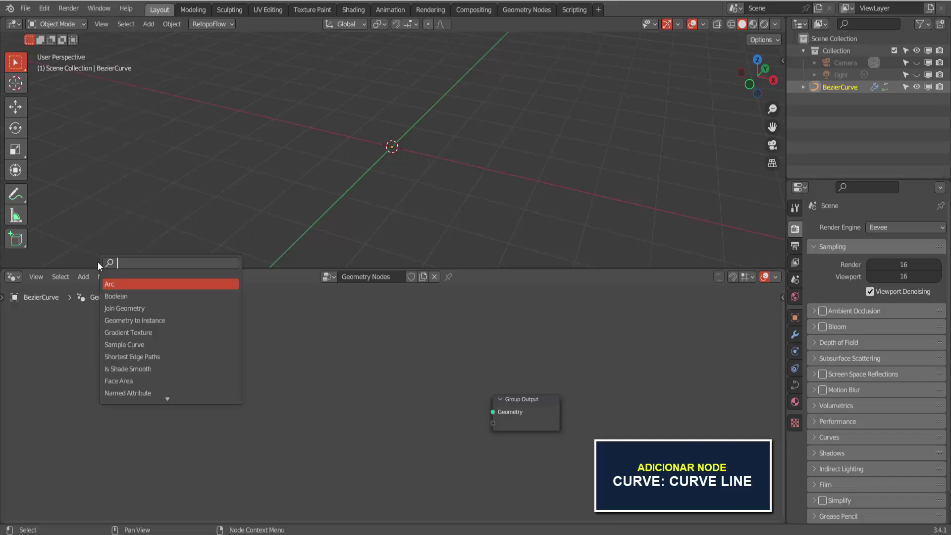
{"action": "type", "text": "curve"}
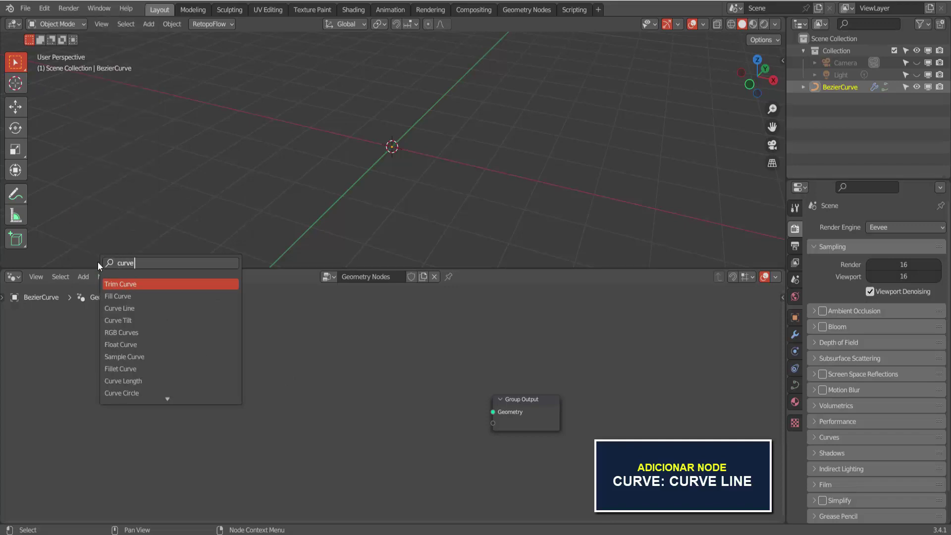
{"action": "type", "text": " line"}
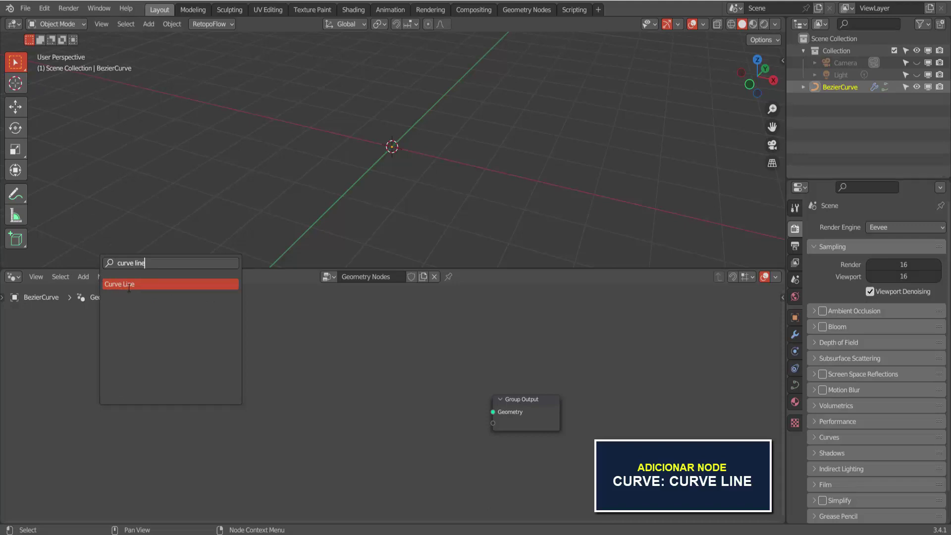
{"action": "left_click", "coordinate": [128, 288]}
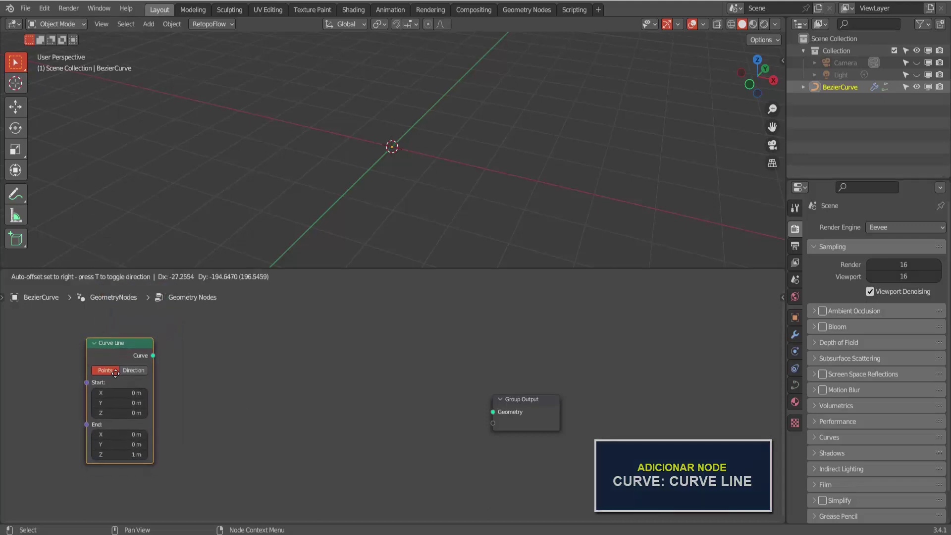
{"action": "left_click", "coordinate": [113, 374]}
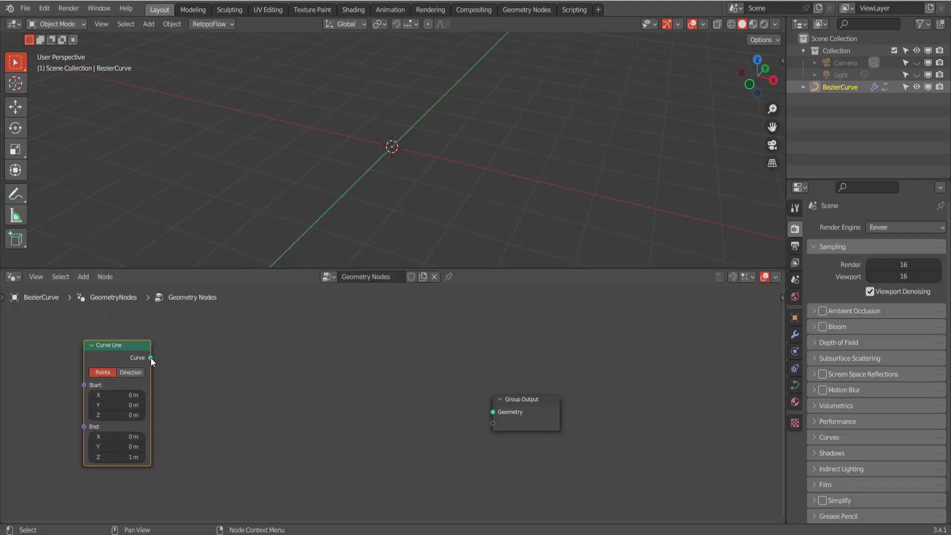
{"action": "mouse_move", "coordinate": [150, 358]}
{"action": "left_mouse_down"}
{"action": "mouse_move", "coordinate": [275, 391]}
{"action": "mouse_move", "coordinate": [495, 413]}
{"action": "left_mouse_up"}
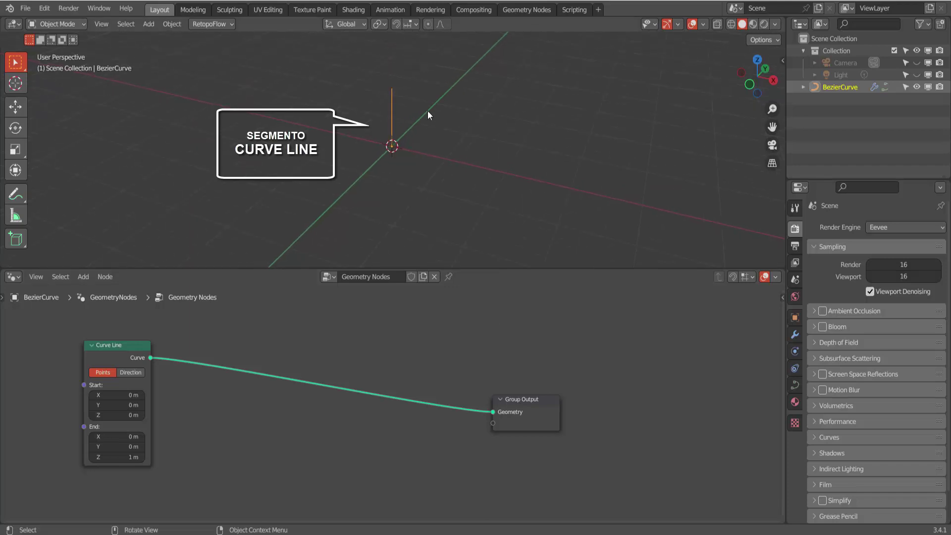
{"action": "scroll", "coordinate": [426, 111], "scroll_direction": "up", "scroll_amount": 2}
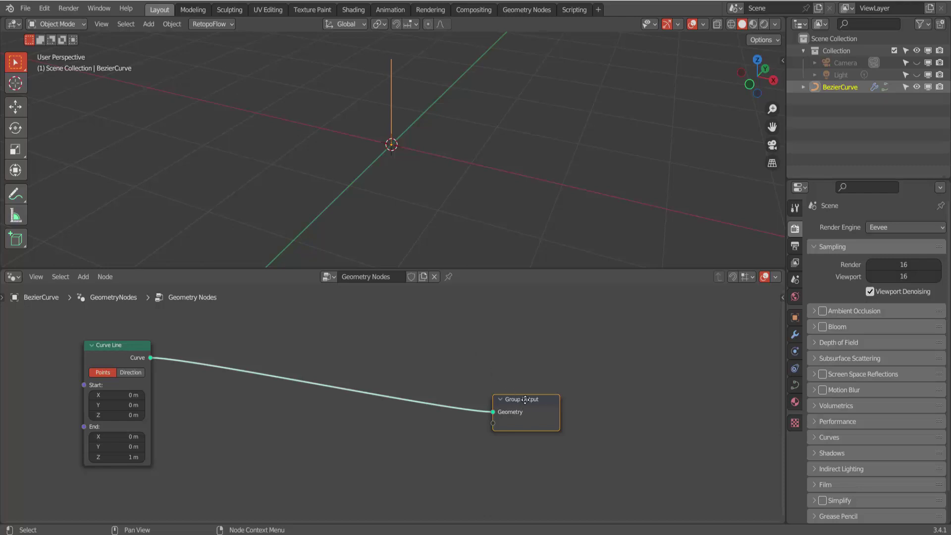
{"action": "left_click_drag", "start_coordinate": [519, 399], "coordinate": [700, 351]}
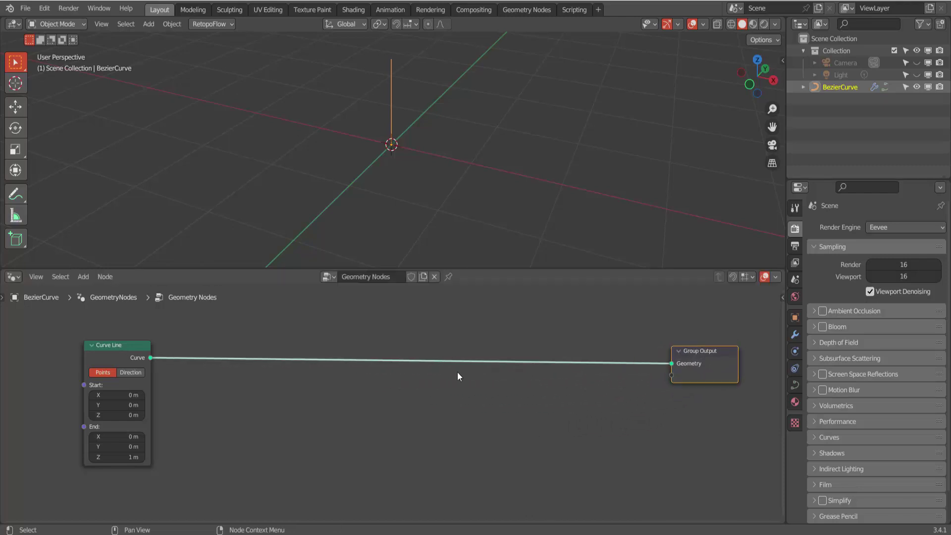
{"action": "left_click_drag", "start_coordinate": [112, 346], "coordinate": [65, 341]}
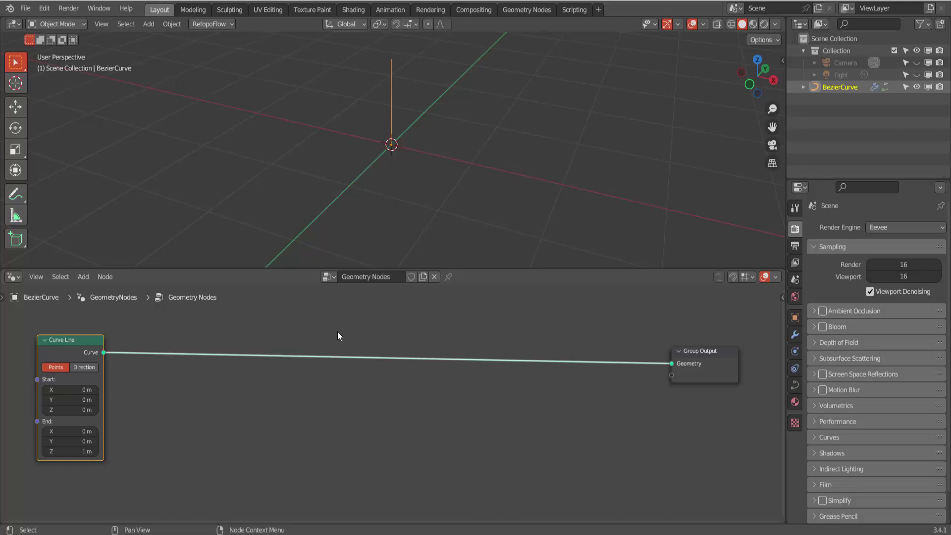
Step: Insert a Curve to Mesh node on the link between Curve Line and Group Output
{"action": "key", "text": "F3"}
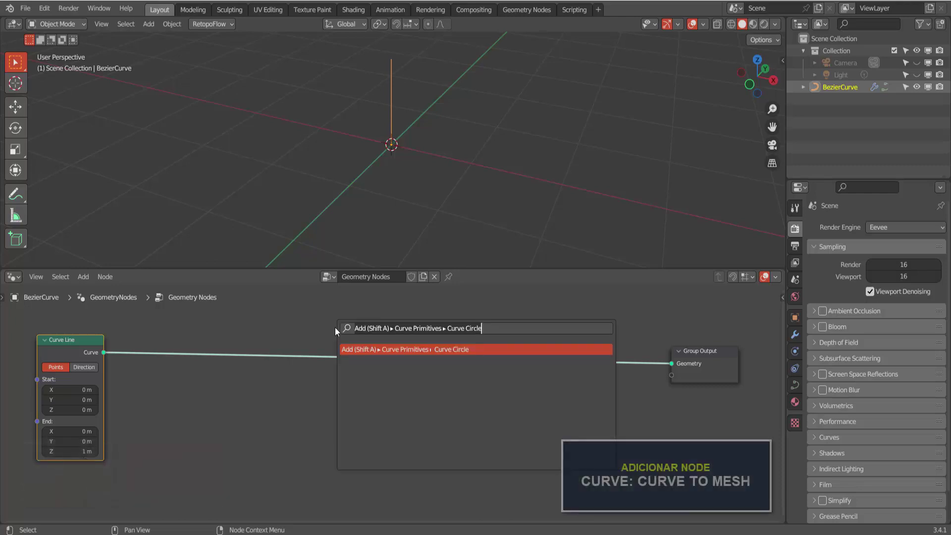
{"action": "type", "text": "c"}
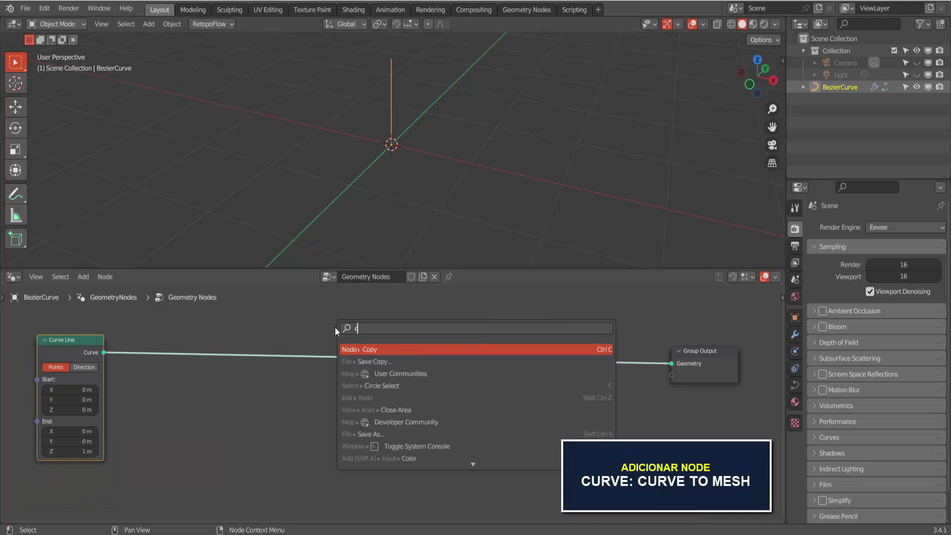
{"action": "type", "text": "urve to mesh"}
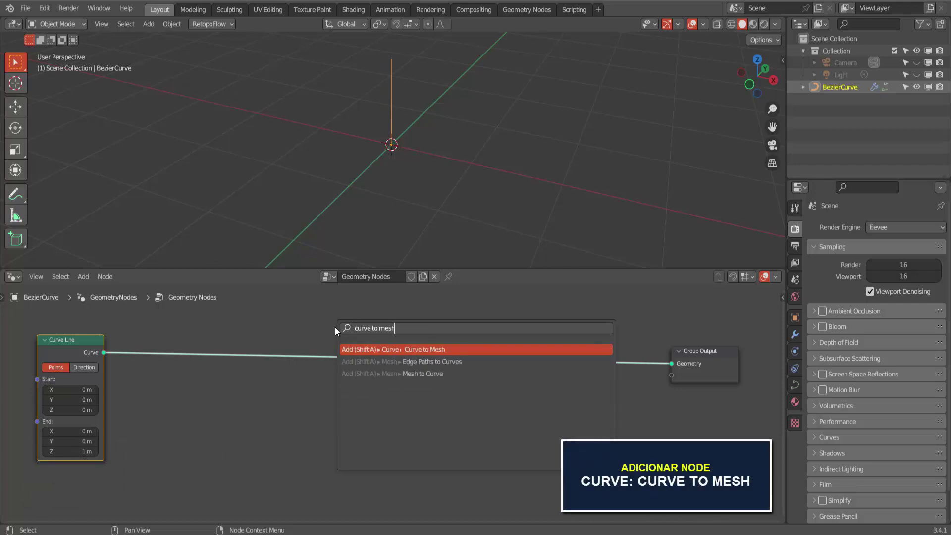
{"action": "key", "text": "Return"}
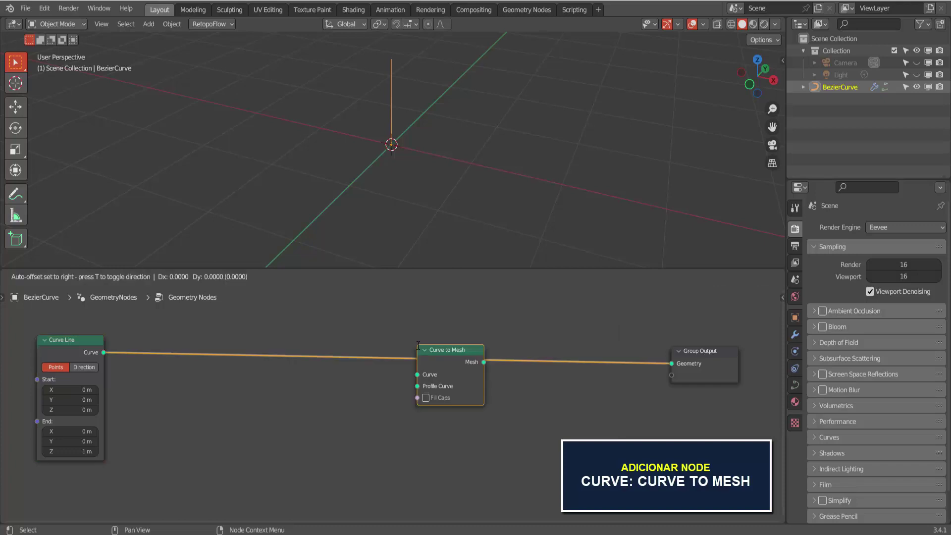
{"action": "left_click", "coordinate": [348, 345]}
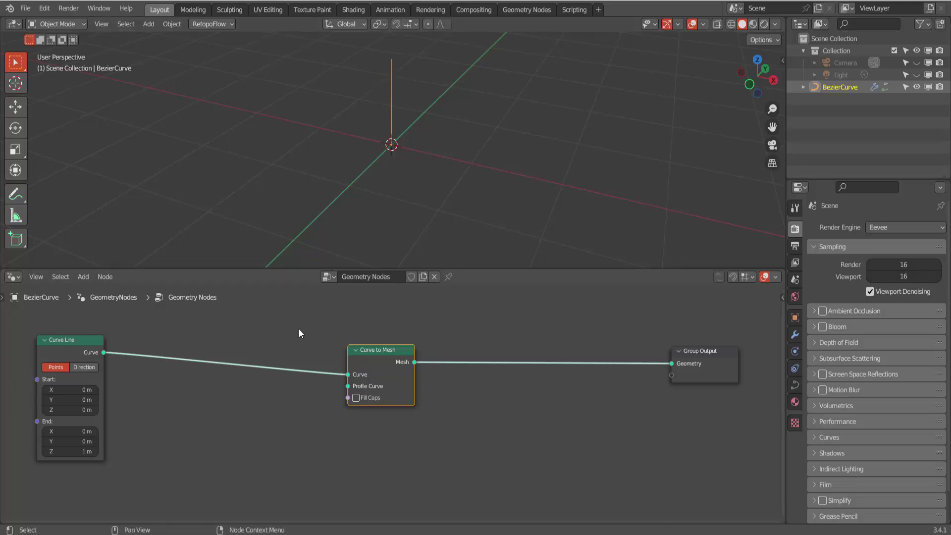
Step: Add a Curve Circle node and connect it to Curve to Mesh's Profile Curve input
{"action": "key", "text": "F3"}
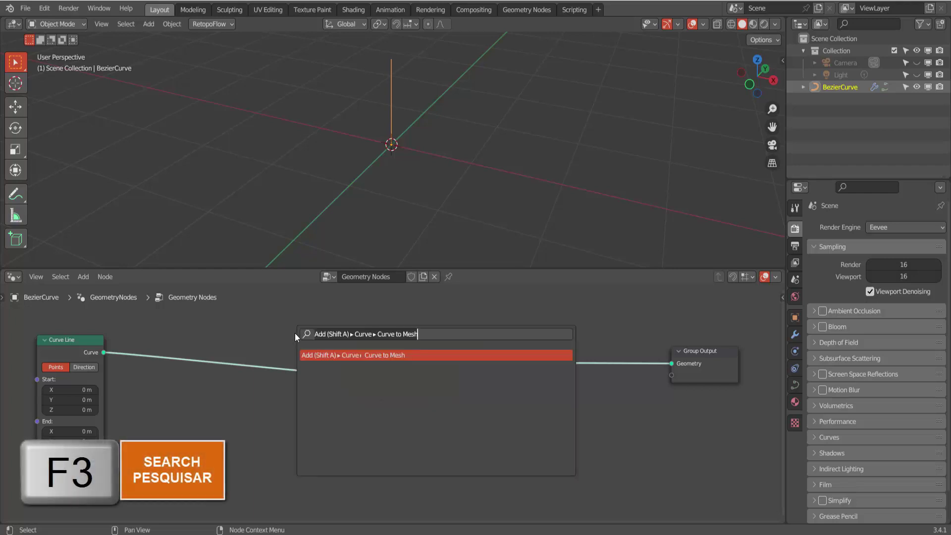
{"action": "key", "text": "BackSpace"}
{"action": "type", "text": "cur"}
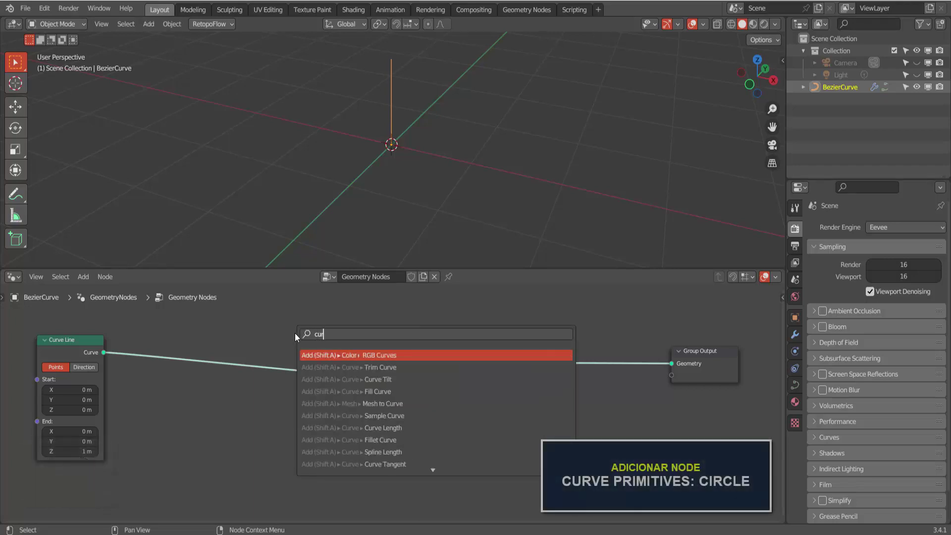
{"action": "type", "text": "ve circle"}
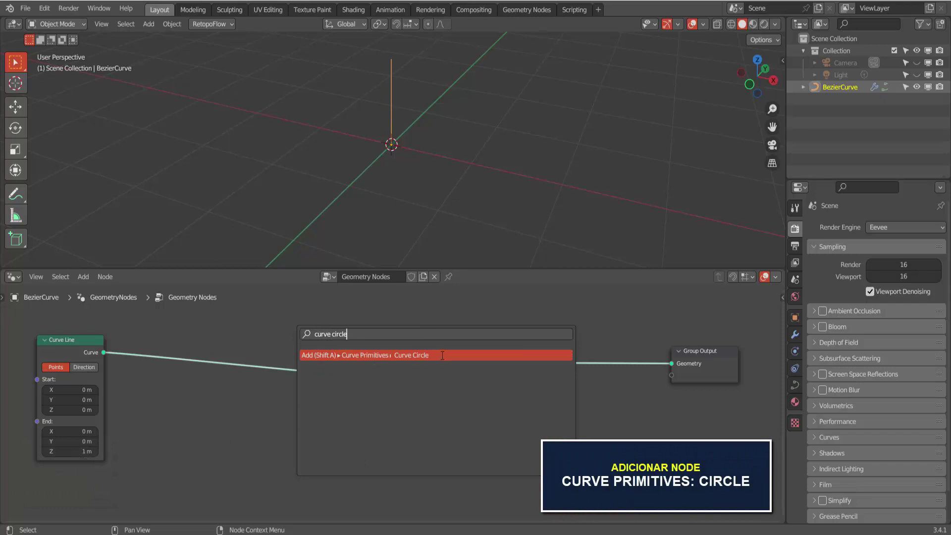
{"action": "left_click", "coordinate": [442, 355]}
{"action": "left_click", "coordinate": [275, 426]}
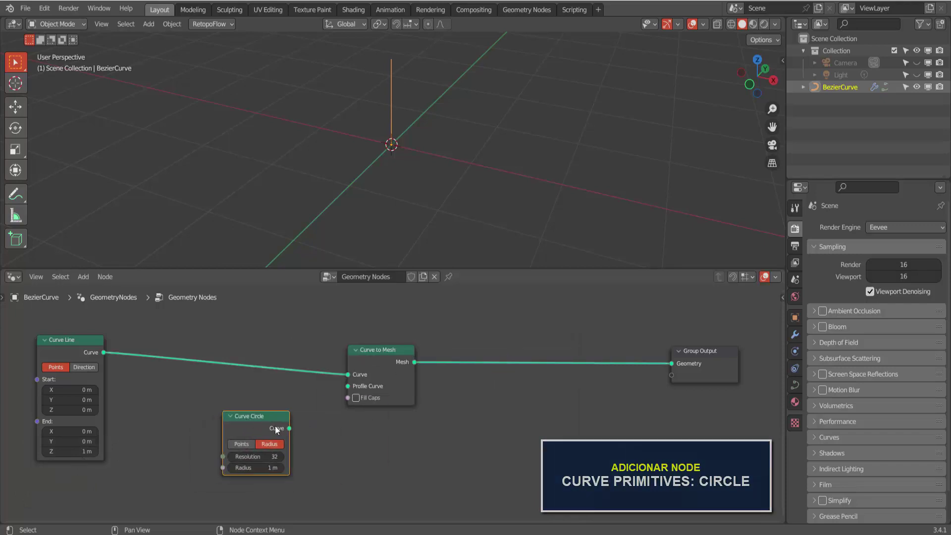
{"action": "left_click_drag", "start_coordinate": [289, 428], "coordinate": [309, 426]}
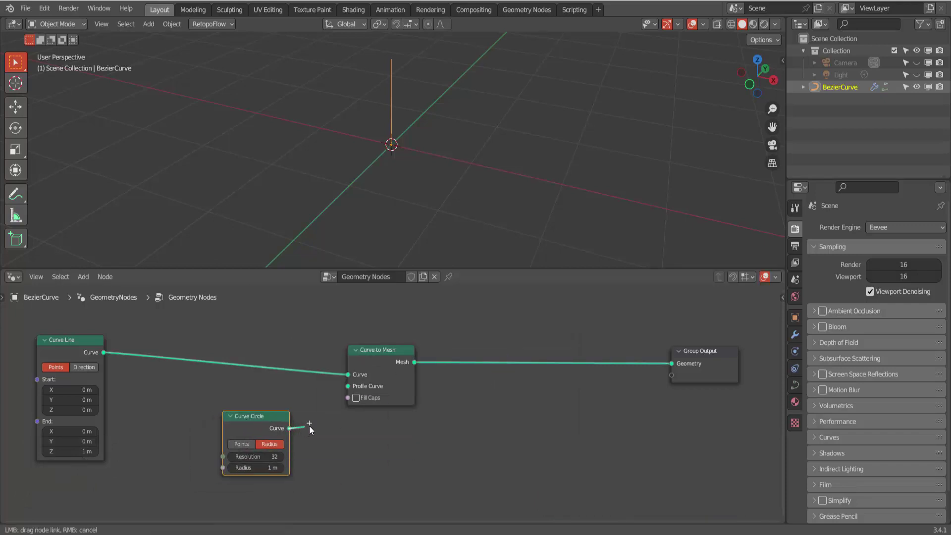
{"action": "left_click_drag", "start_coordinate": [346, 391], "coordinate": [348, 387]}
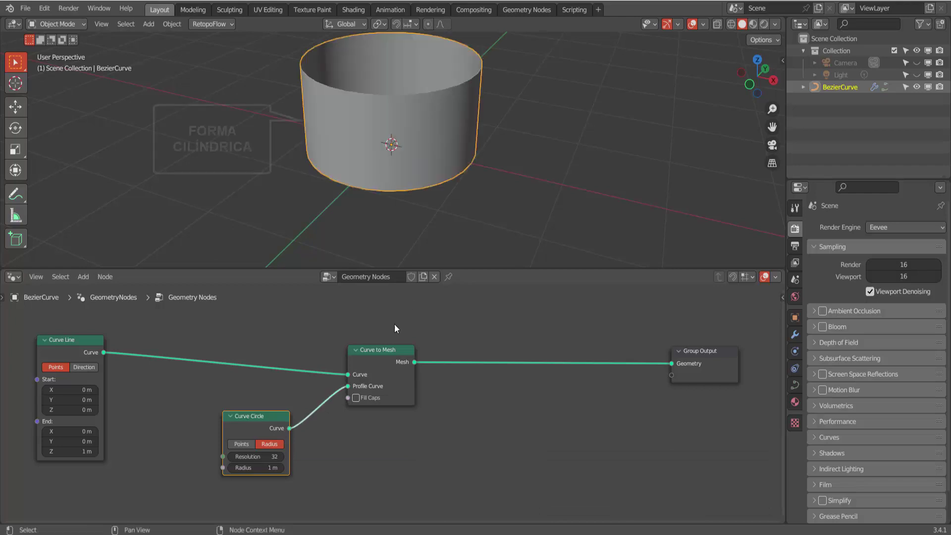
{"action": "middle_click_drag", "start_coordinate": [470, 184], "coordinate": [472, 183]}
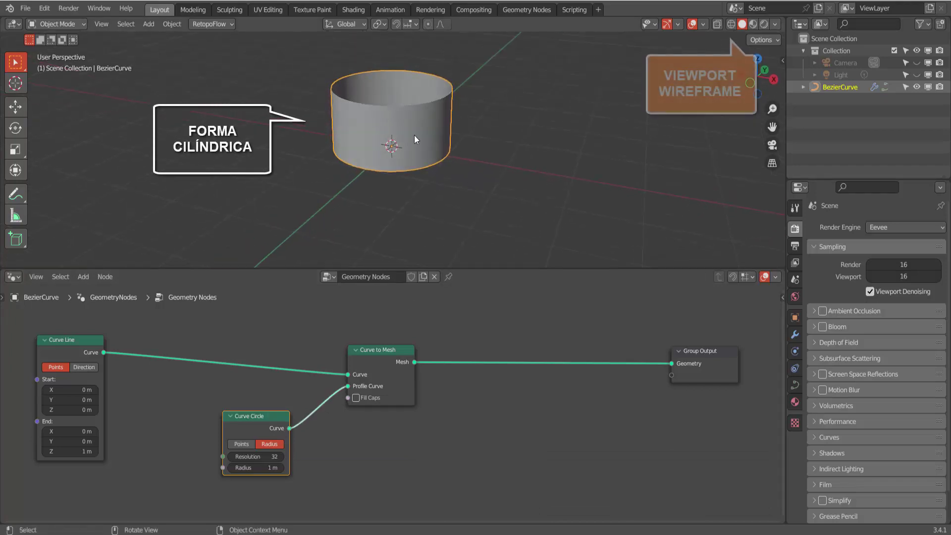
Step: Switch the viewport to wireframe shading and set the Curve Circle radius to 0.5 m
{"action": "left_click", "coordinate": [731, 24]}
{"action": "scroll", "coordinate": [364, 248], "scroll_direction": "up", "scroll_amount": 2}
{"action": "scroll", "coordinate": [364, 248], "scroll_direction": "up", "scroll_amount": 3}
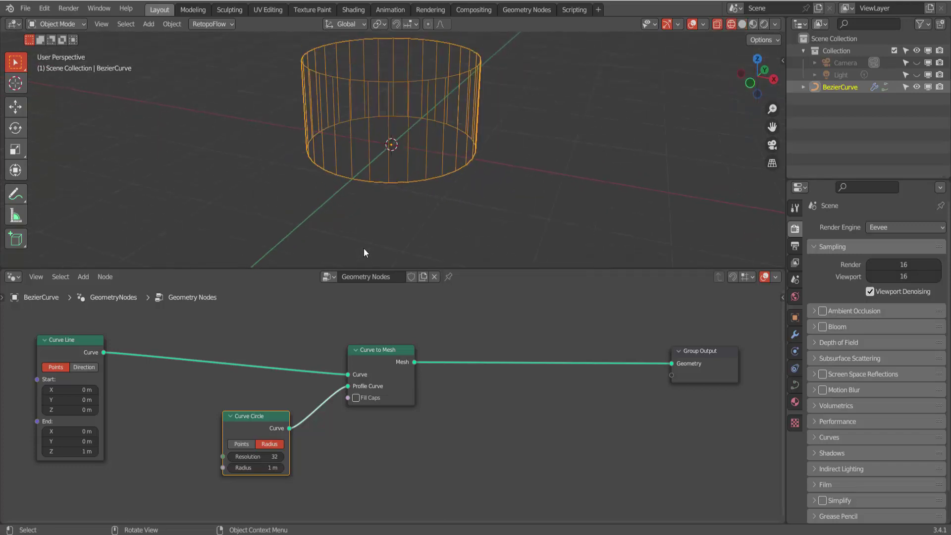
{"action": "scroll", "coordinate": [364, 248], "scroll_direction": "down", "scroll_amount": 1}
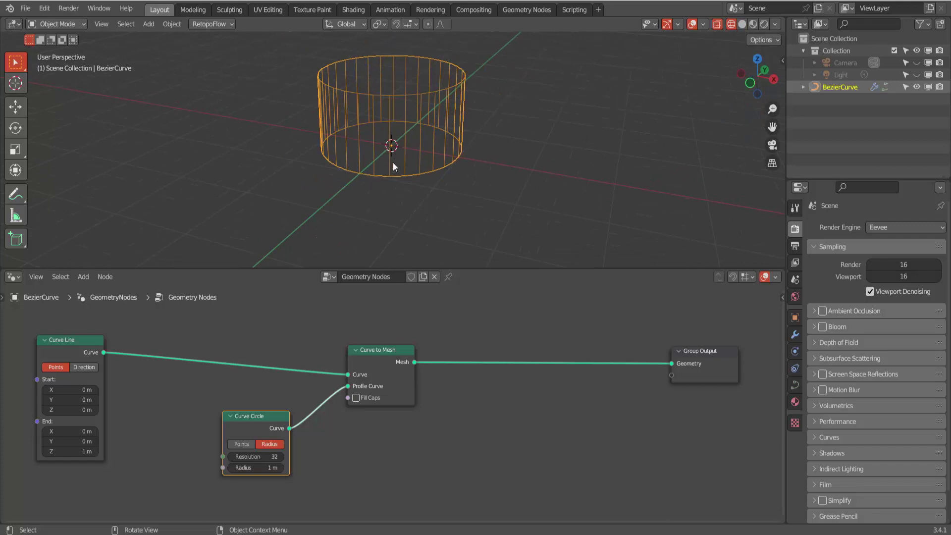
{"action": "scroll", "coordinate": [399, 158], "scroll_direction": "down", "scroll_amount": 1}
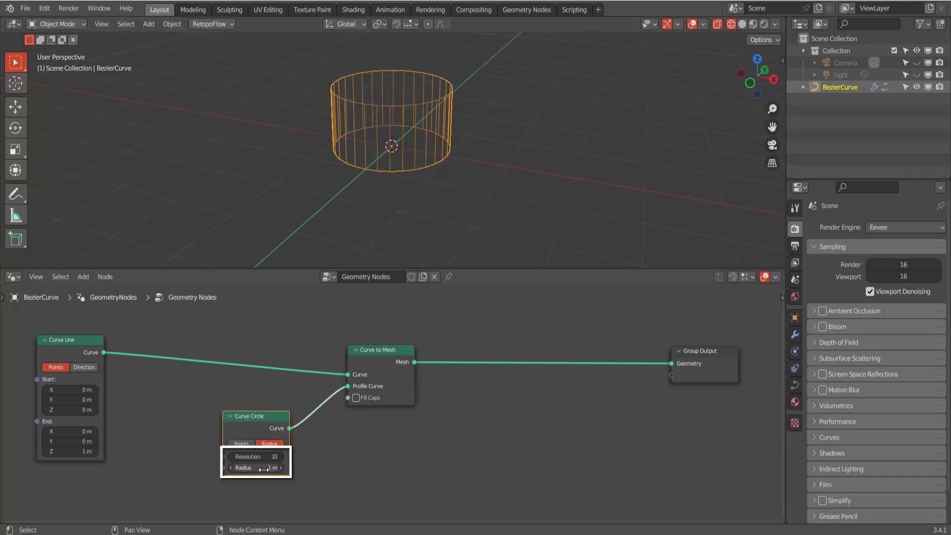
{"action": "left_click_drag", "start_coordinate": [264, 468], "coordinate": [258, 467]}
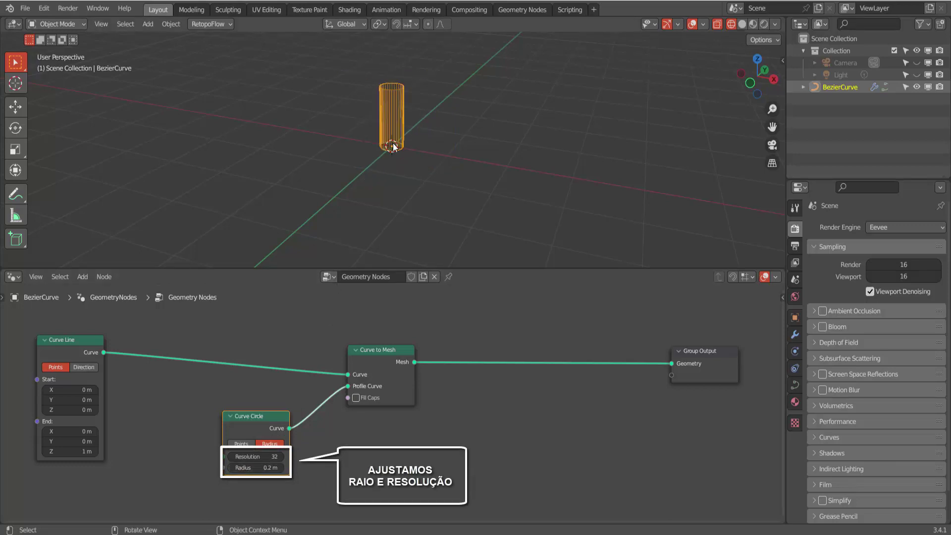
{"action": "scroll", "coordinate": [393, 146], "scroll_direction": "up", "scroll_amount": 3}
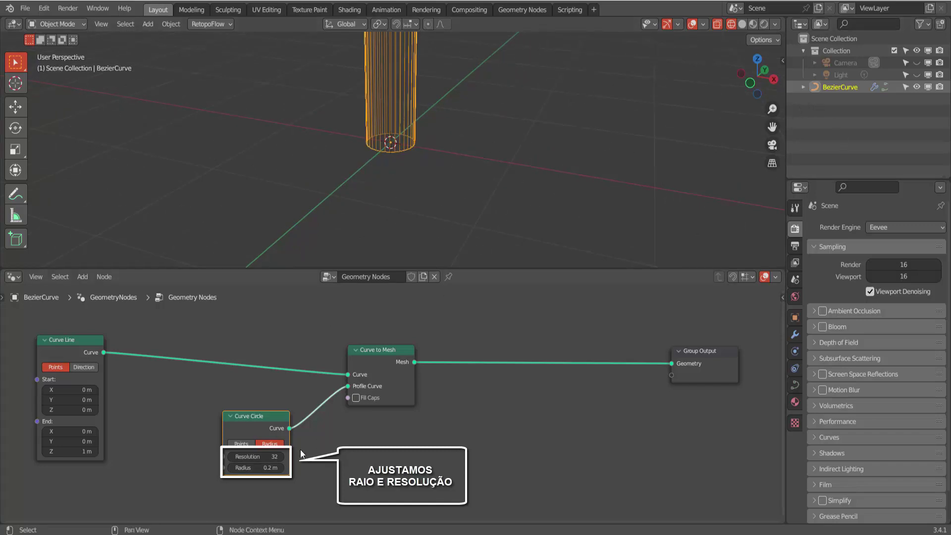
{"action": "mouse_move", "coordinate": [258, 468]}
{"action": "left_mouse_down"}
{"action": "mouse_move", "coordinate": [283, 468]}
{"action": "mouse_move", "coordinate": [250, 468]}
{"action": "left_mouse_up"}
{"action": "mouse_move", "coordinate": [772, 127]}
{"action": "left_mouse_down"}
{"action": "mouse_move", "coordinate": [763, 144]}
{"action": "mouse_move", "coordinate": [783, 171]}
{"action": "left_mouse_up"}
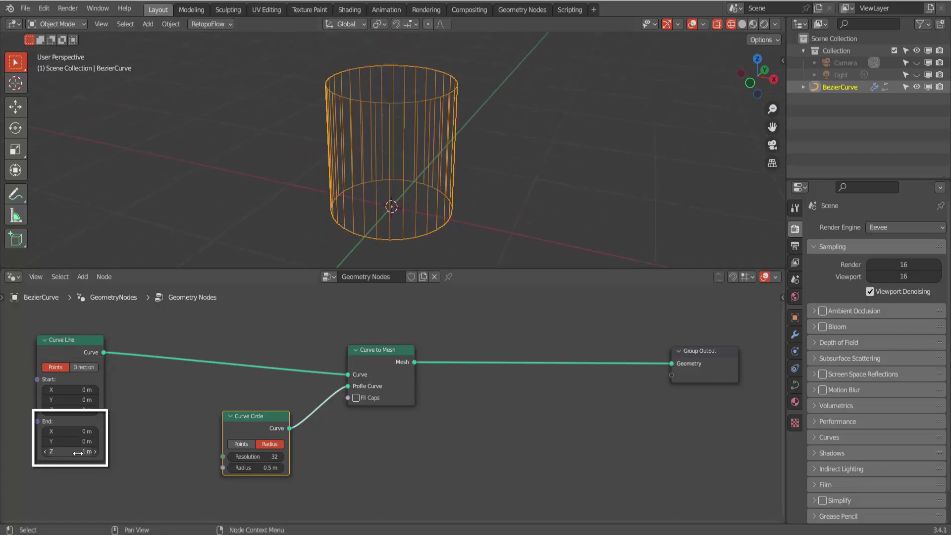
Step: Raise the Curve Line's End Z to 2.6 m to make the tube taller
{"action": "left_click_drag", "start_coordinate": [69, 451], "coordinate": [89, 451]}
{"action": "scroll", "coordinate": [461, 235], "scroll_direction": "down", "scroll_amount": 5}
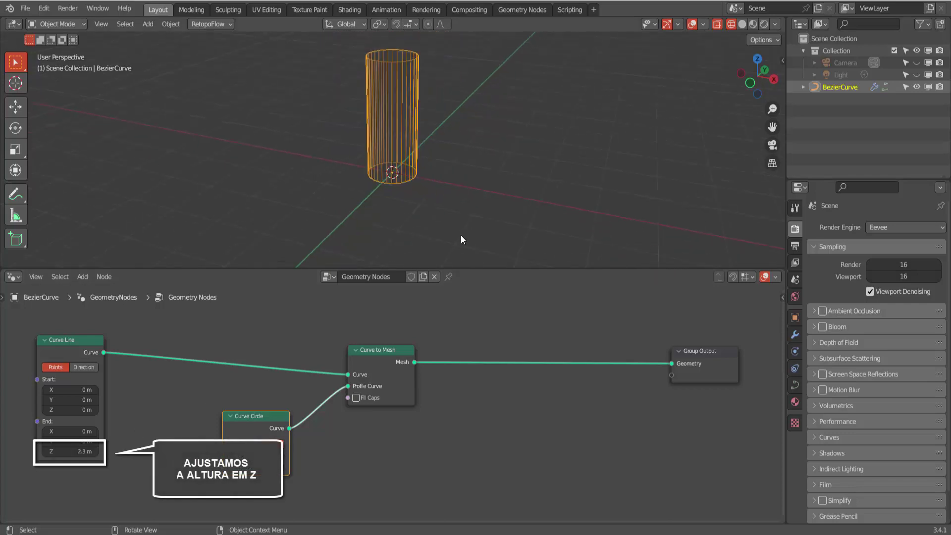
{"action": "mouse_move", "coordinate": [83, 447]}
{"action": "left_mouse_down"}
{"action": "mouse_move", "coordinate": [75, 451]}
{"action": "mouse_move", "coordinate": [87, 451]}
{"action": "left_mouse_up"}
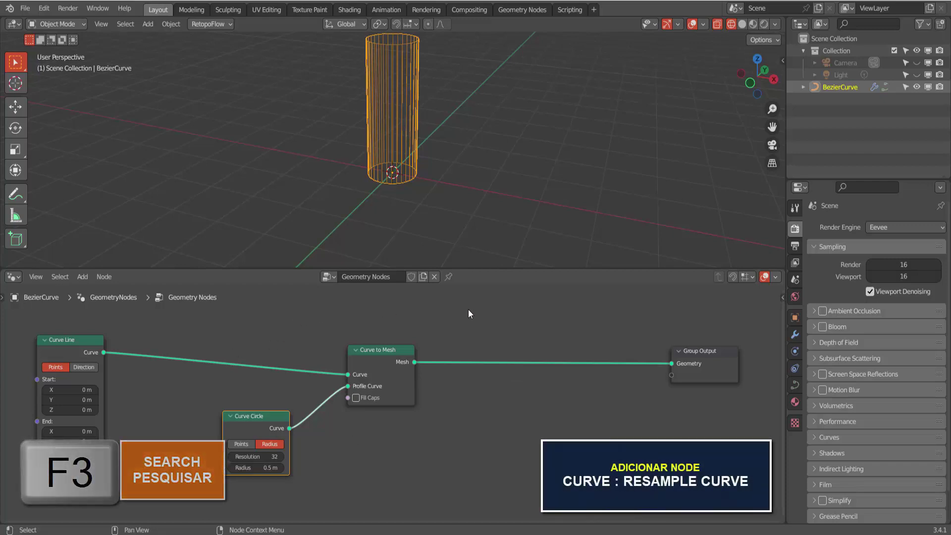
Step: Insert a Resample Curve node between Curve Line and Curve to Mesh
{"action": "key", "text": "F3"}
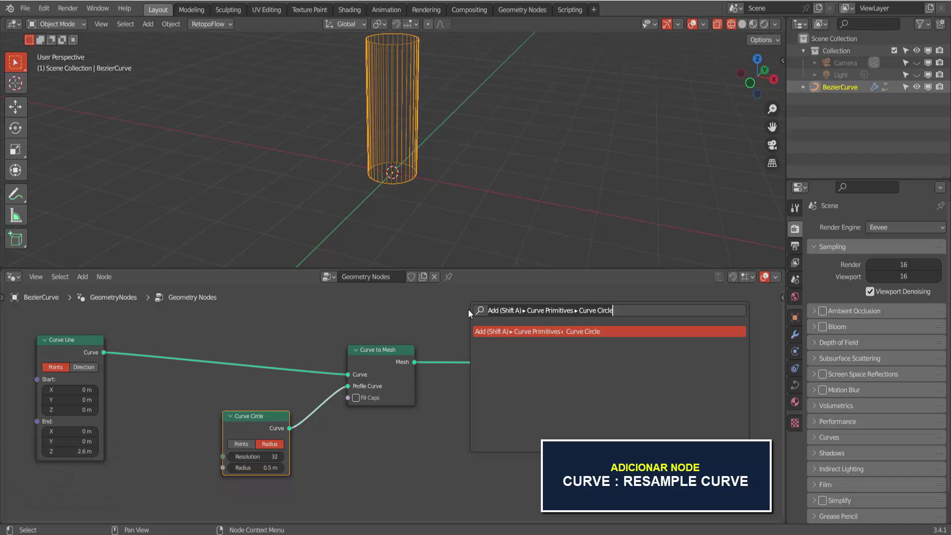
{"action": "type", "text": "resample"}
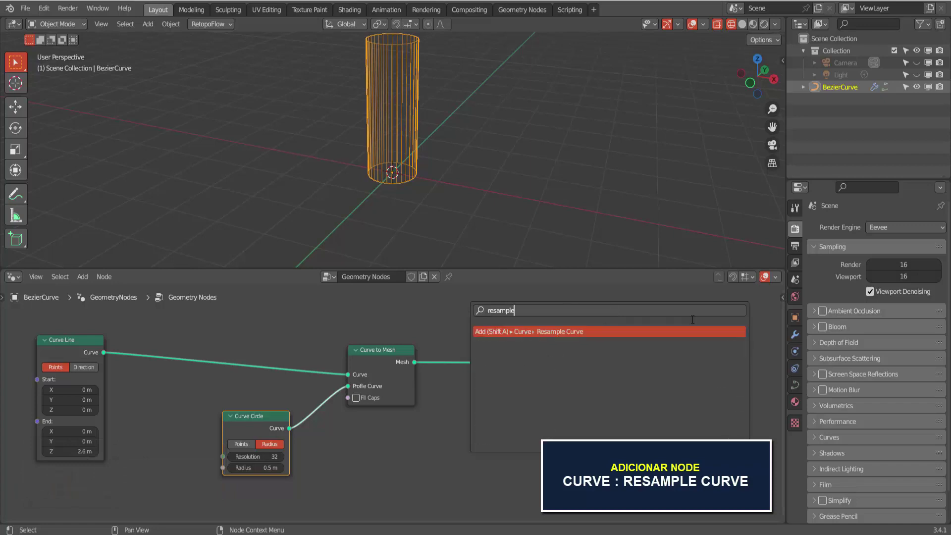
{"action": "left_click", "coordinate": [623, 332]}
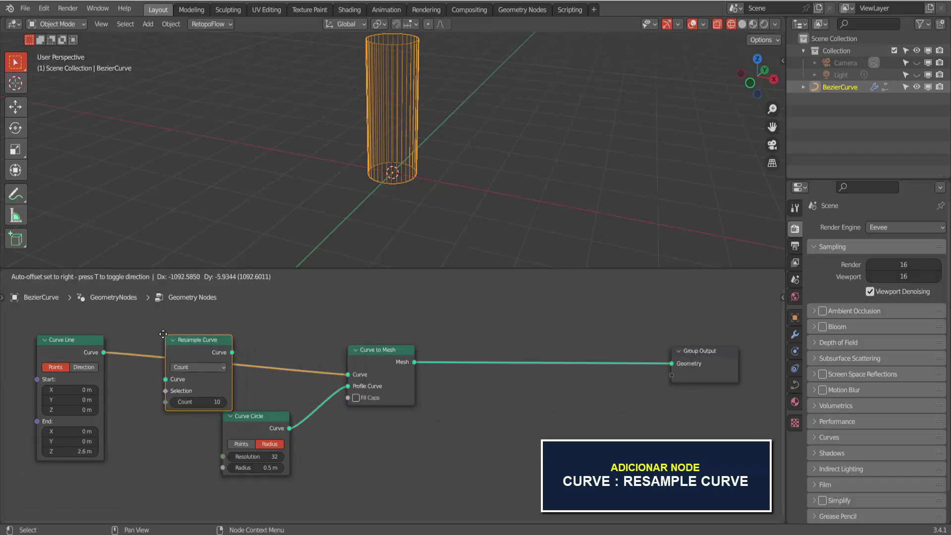
{"action": "left_click", "coordinate": [161, 332]}
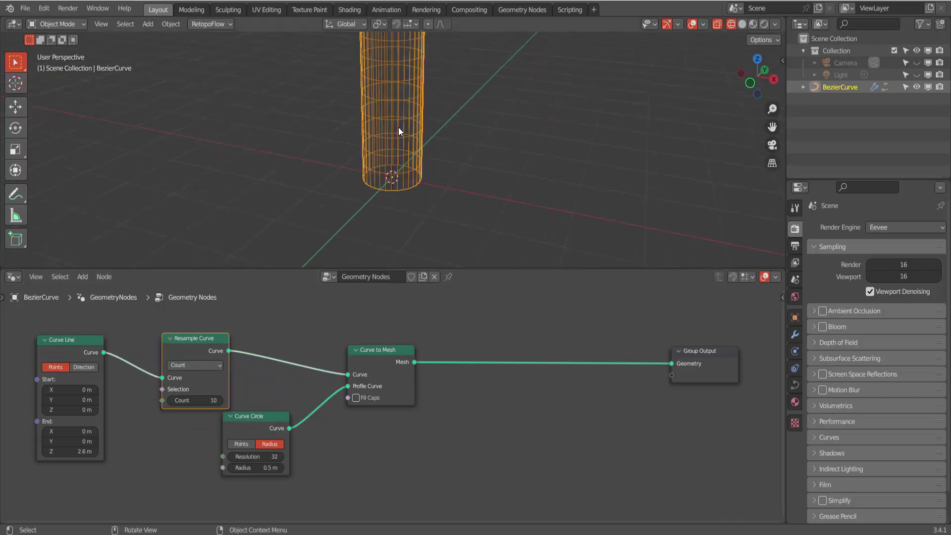
{"action": "scroll", "coordinate": [398, 127], "scroll_direction": "up", "scroll_amount": 2}
{"action": "scroll", "coordinate": [399, 126], "scroll_direction": "up", "scroll_amount": 1}
{"action": "scroll", "coordinate": [399, 126], "scroll_direction": "up", "scroll_amount": 1}
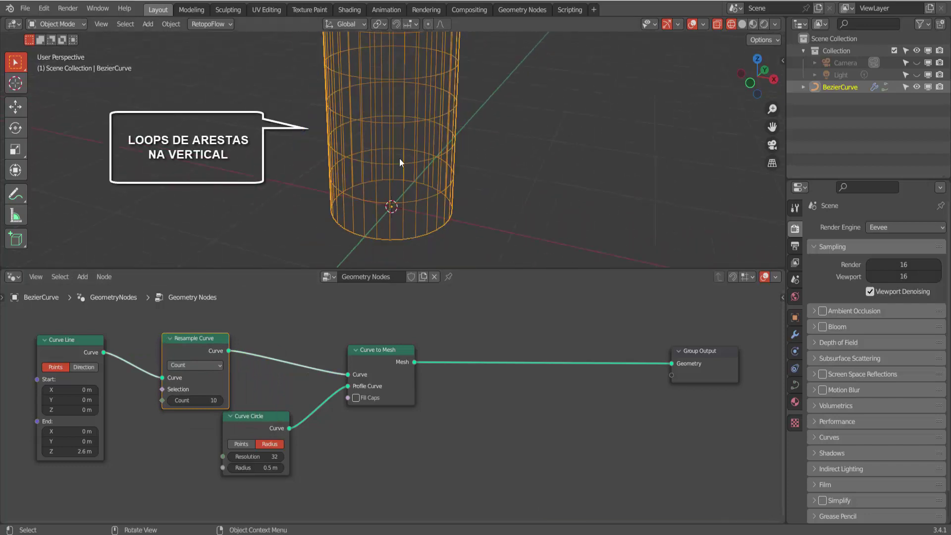
{"action": "left_click_drag", "start_coordinate": [249, 415], "coordinate": [253, 424]}
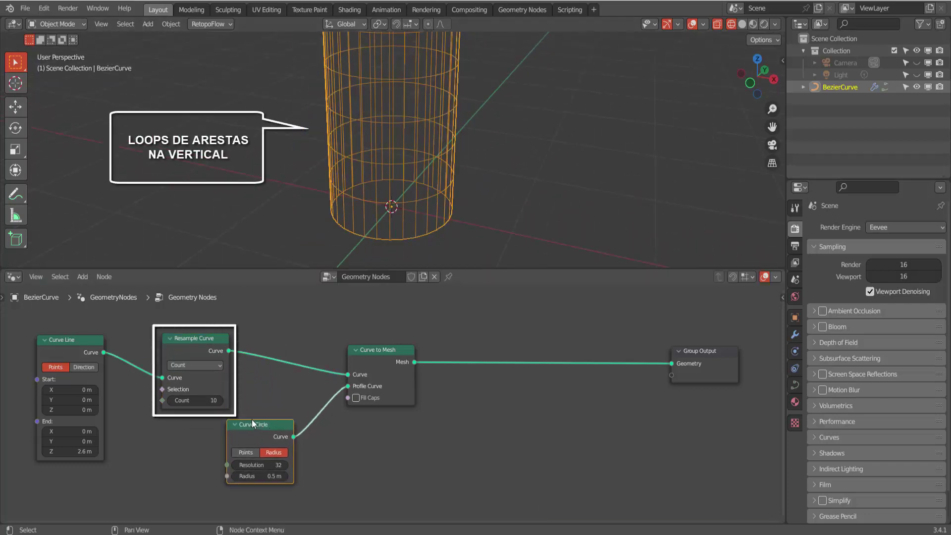
Step: Set the Resample Curve count to 20 and recentre the cylinder in view
{"action": "mouse_move", "coordinate": [196, 400]}
{"action": "left_mouse_down"}
{"action": "mouse_move", "coordinate": [222, 400]}
{"action": "mouse_move", "coordinate": [188, 400]}
{"action": "mouse_move", "coordinate": [213, 400]}
{"action": "left_mouse_up"}
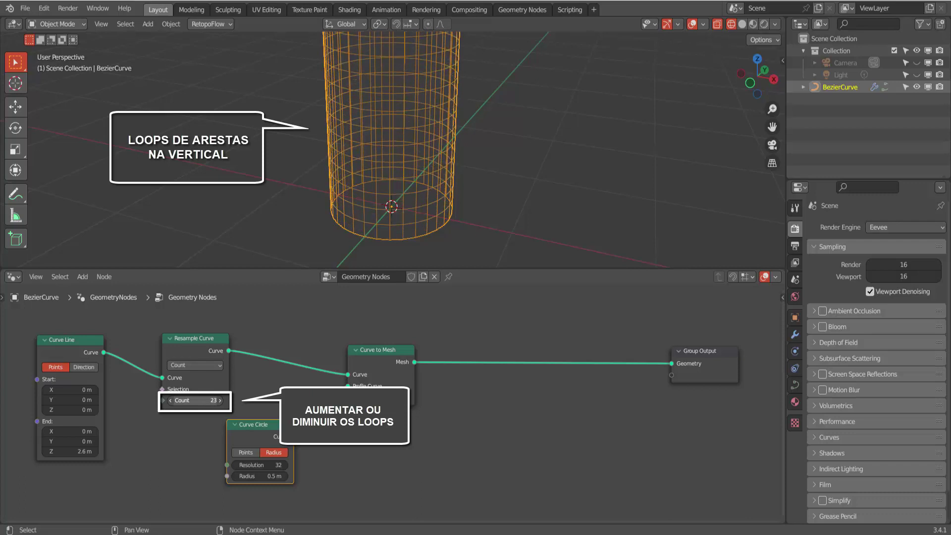
{"action": "left_click_drag", "start_coordinate": [213, 400], "coordinate": [208, 400]}
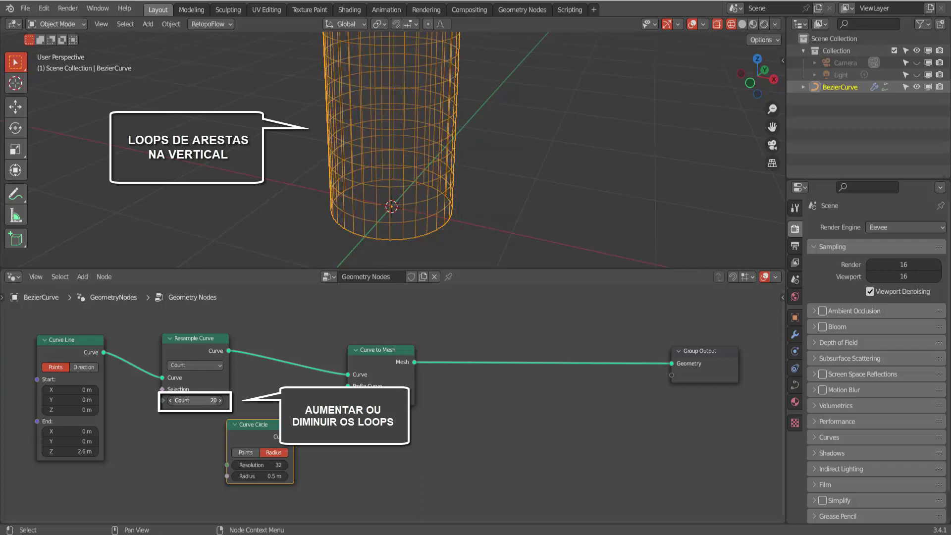
{"action": "scroll", "coordinate": [590, 151], "scroll_direction": "down", "scroll_amount": 2}
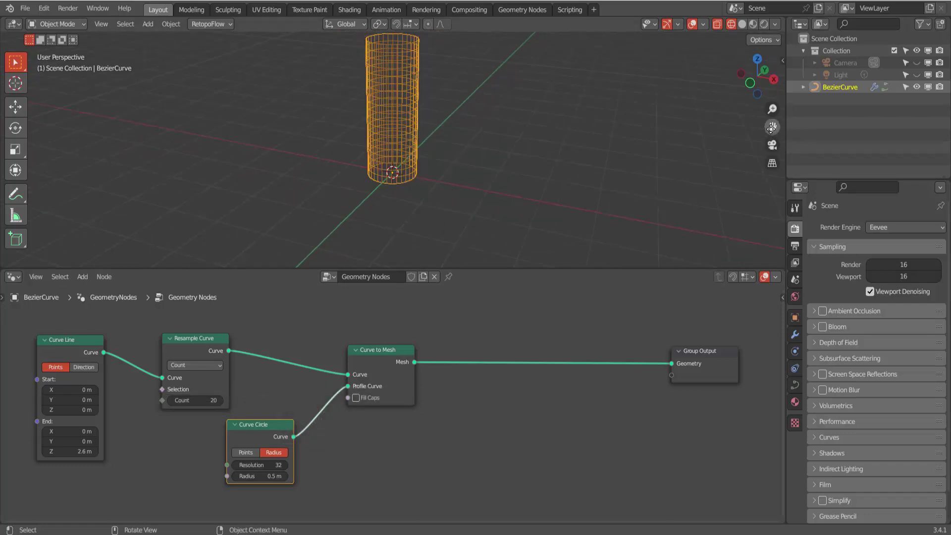
{"action": "mouse_move", "coordinate": [772, 126]}
{"action": "left_mouse_down"}
{"action": "mouse_move", "coordinate": [763, 149]}
{"action": "mouse_move", "coordinate": [738, 146]}
{"action": "left_mouse_up"}
{"action": "scroll", "coordinate": [628, 164], "scroll_direction": "up", "scroll_amount": 2}
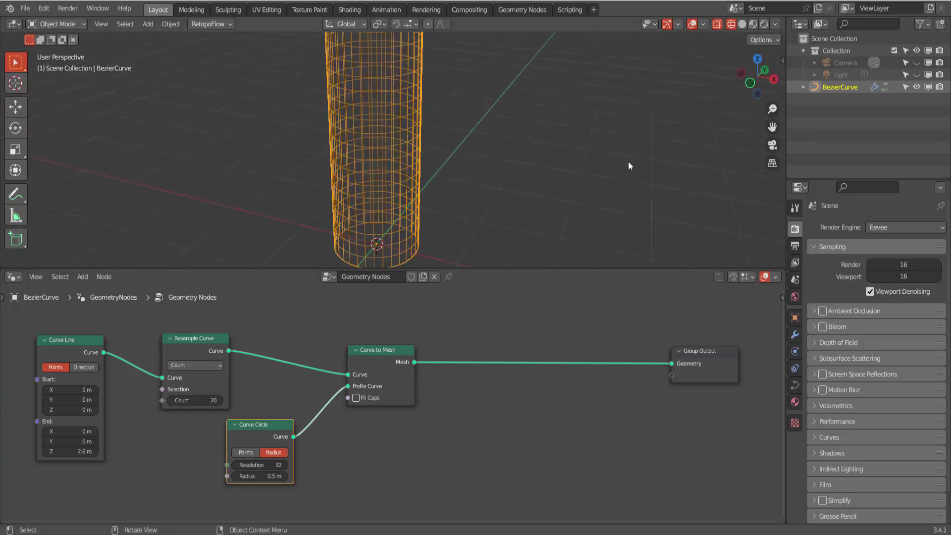
{"action": "scroll", "coordinate": [628, 163], "scroll_direction": "up", "scroll_amount": 1}
{"action": "left_click", "coordinate": [444, 317]}
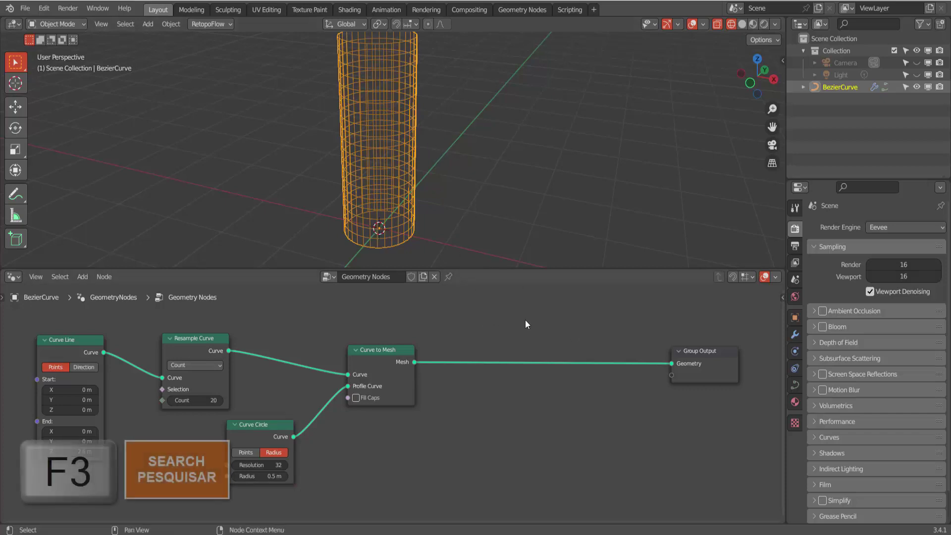
Step: Insert a Triangulate node between Curve to Mesh and Group Output
{"action": "key", "text": "F3"}
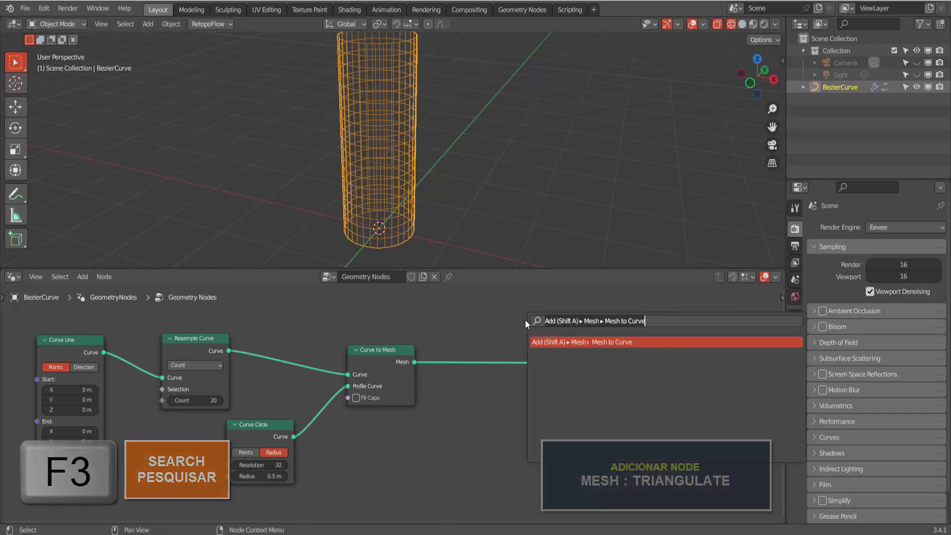
{"action": "type", "text": "tri"}
{"action": "type", "text": "nagu"}
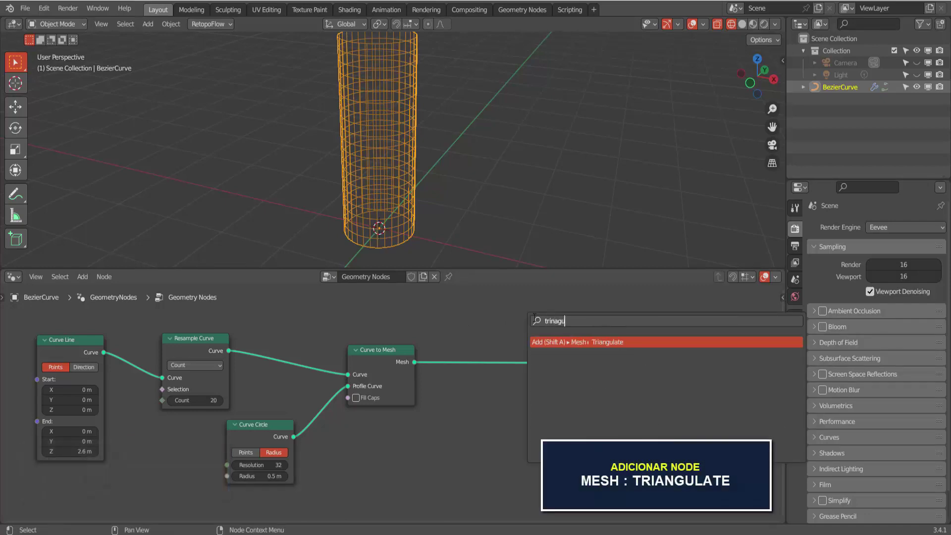
{"action": "key", "text": "Return"}
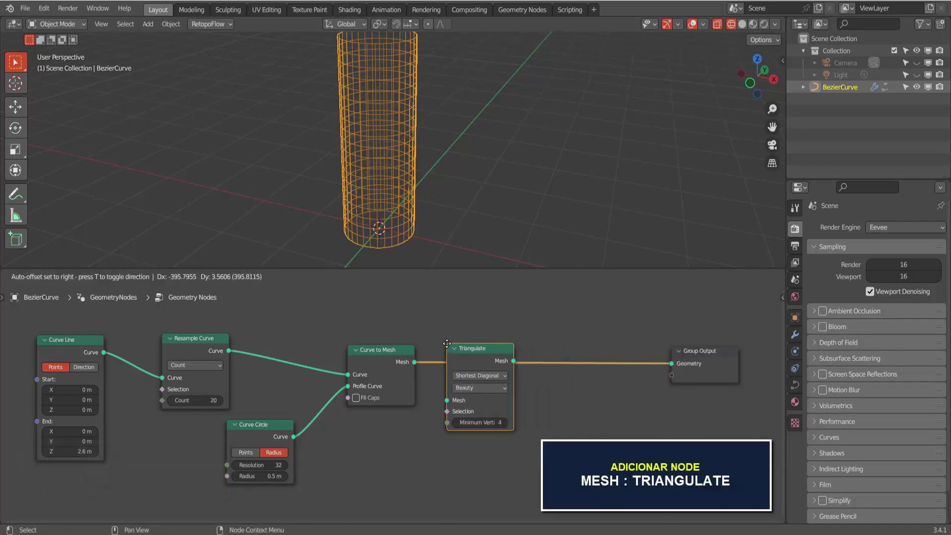
{"action": "left_click", "coordinate": [447, 343]}
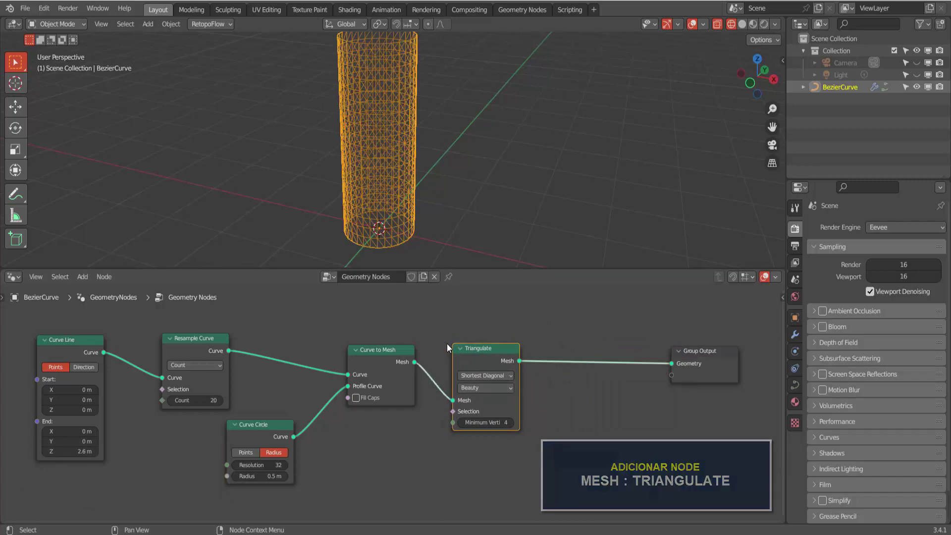
{"action": "scroll", "coordinate": [389, 159], "scroll_direction": "up", "scroll_amount": 2}
{"action": "scroll", "coordinate": [389, 164], "scroll_direction": "up", "scroll_amount": 3}
{"action": "scroll", "coordinate": [389, 164], "scroll_direction": "up", "scroll_amount": 2}
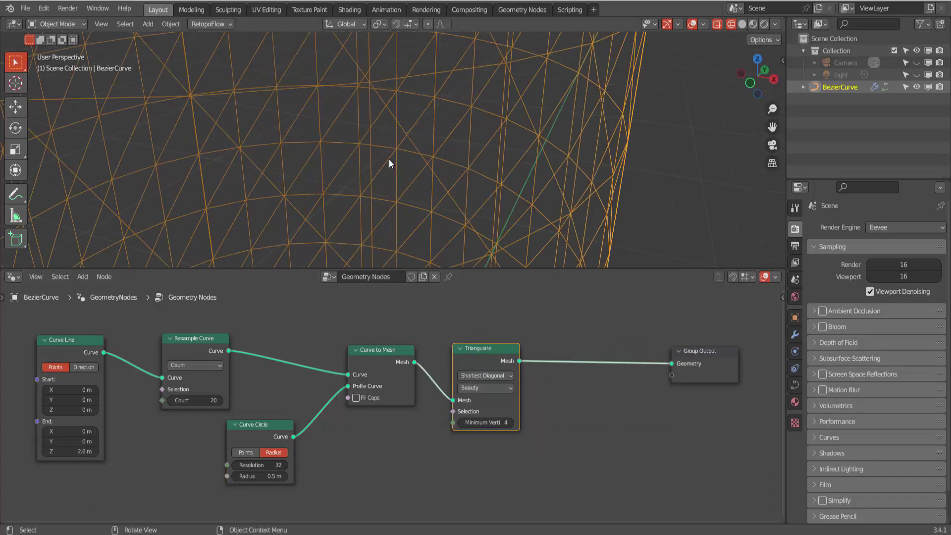
{"action": "scroll", "coordinate": [389, 164], "scroll_direction": "down", "scroll_amount": 5}
{"action": "scroll", "coordinate": [390, 164], "scroll_direction": "down", "scroll_amount": 4}
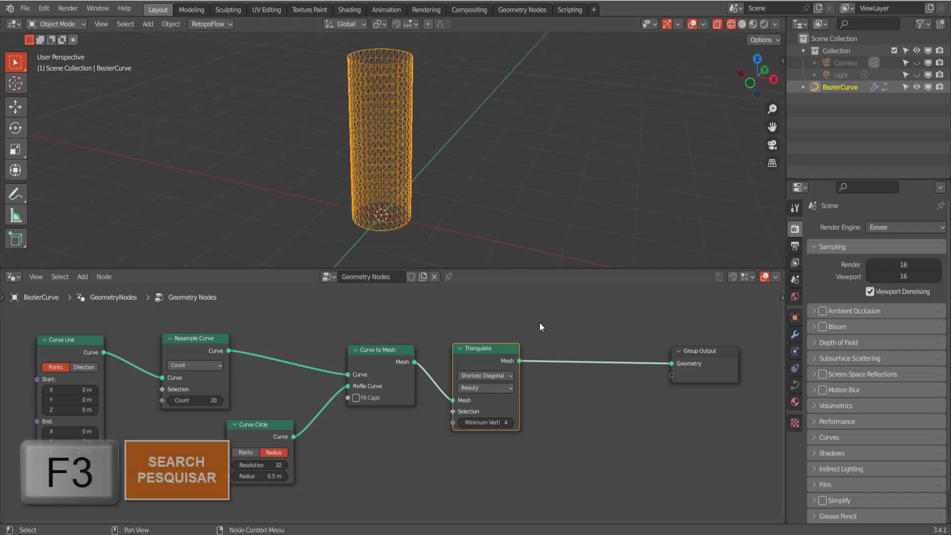
Step: Insert a Dual Mesh node between Triangulate and Group Output
{"action": "key", "text": "F3"}
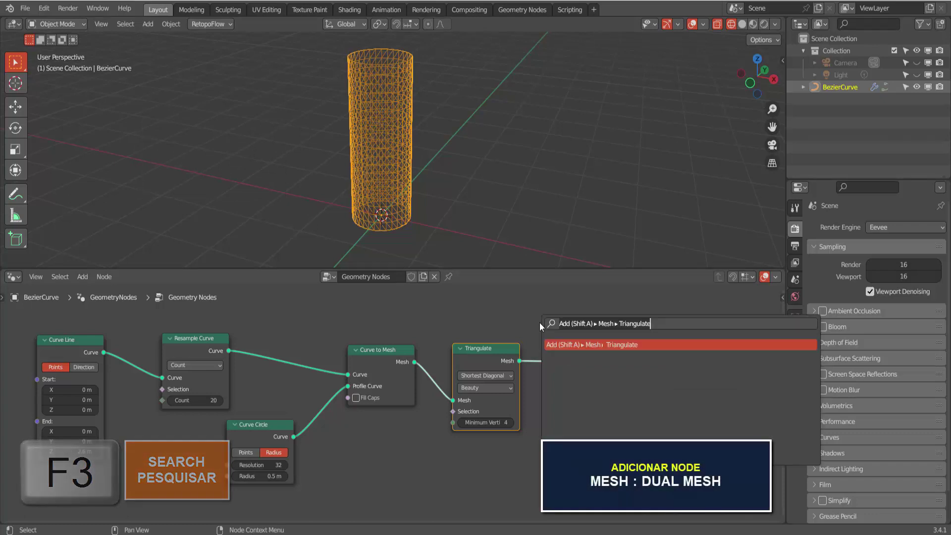
{"action": "type", "text": "dualmesh"}
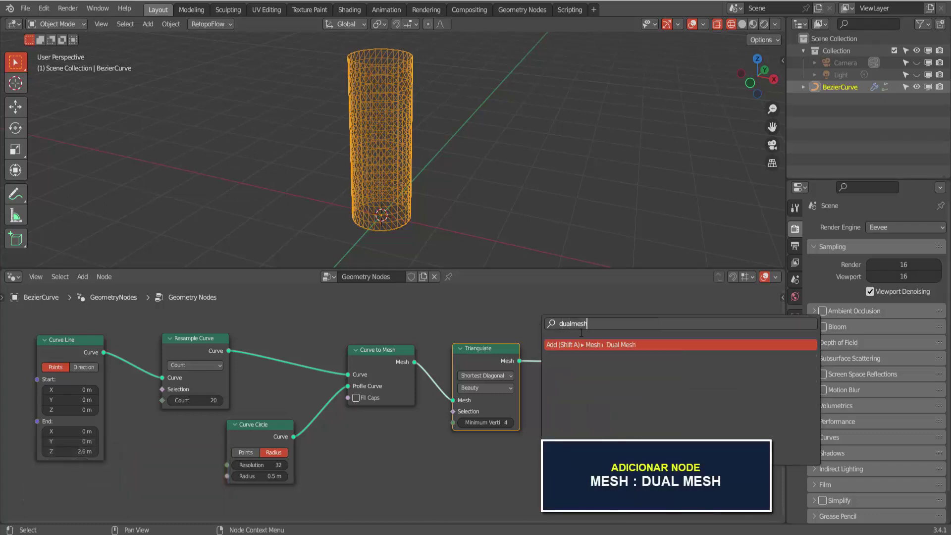
{"action": "key", "text": "Return"}
{"action": "left_click", "coordinate": [542, 353]}
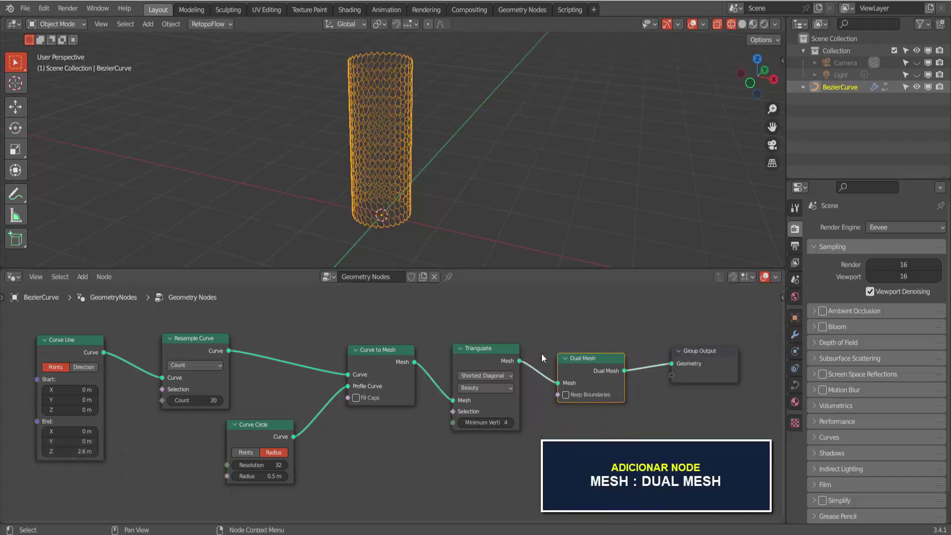
{"action": "scroll", "coordinate": [396, 212], "scroll_direction": "up", "scroll_amount": 3}
{"action": "scroll", "coordinate": [396, 211], "scroll_direction": "up", "scroll_amount": 1}
{"action": "scroll", "coordinate": [396, 212], "scroll_direction": "down", "scroll_amount": 3}
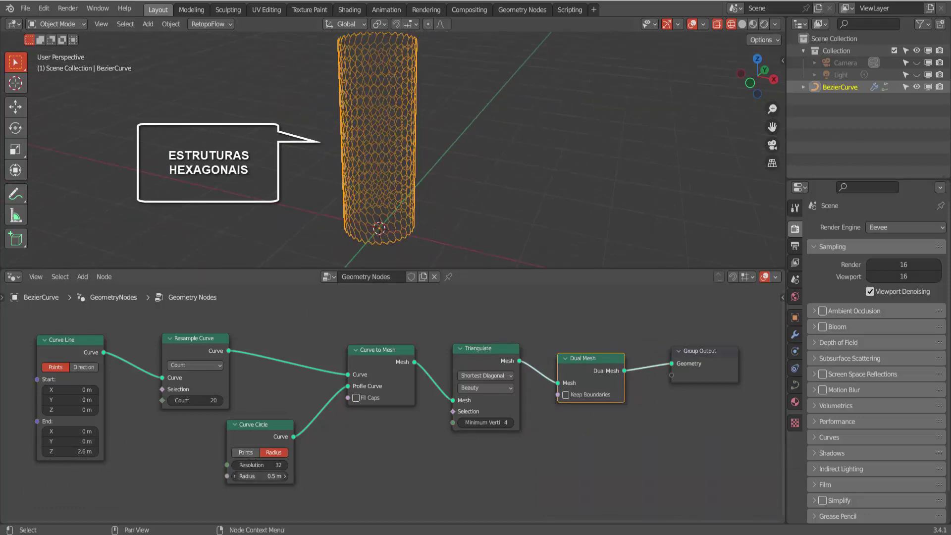
Step: Set the Curve Circle radius to 1 m and the Curve Line End Z to 2.4 m
{"action": "left_click_drag", "start_coordinate": [259, 476], "coordinate": [277, 476]}
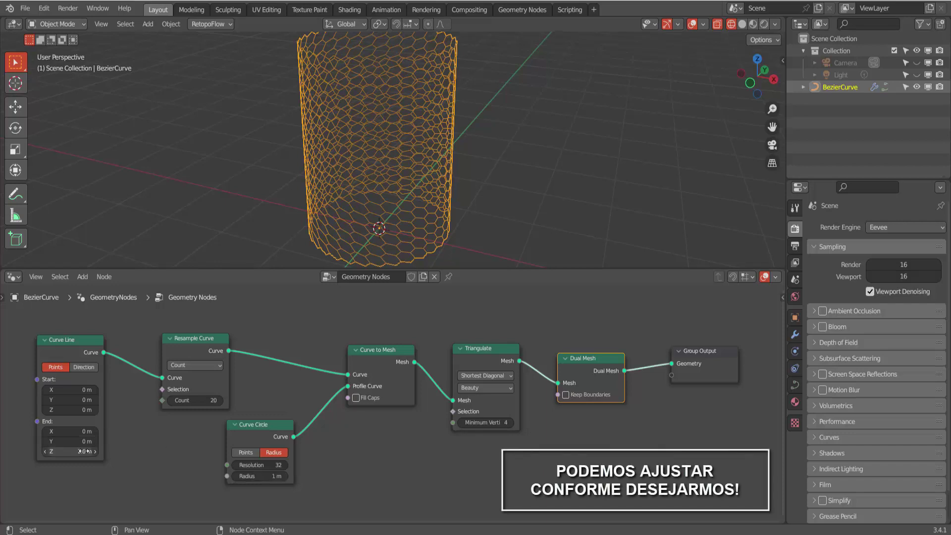
{"action": "left_click_drag", "start_coordinate": [84, 451], "coordinate": [94, 451]}
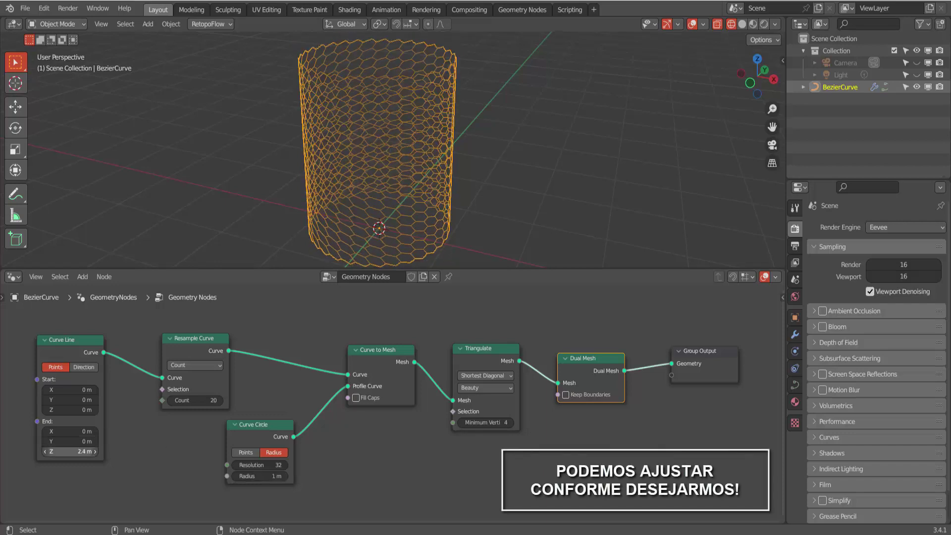
{"action": "mouse_move", "coordinate": [480, 176]}
{"action": "middle_mouse_down"}
{"action": "mouse_move", "coordinate": [486, 161]}
{"action": "mouse_move", "coordinate": [501, 171]}
{"action": "middle_mouse_up"}
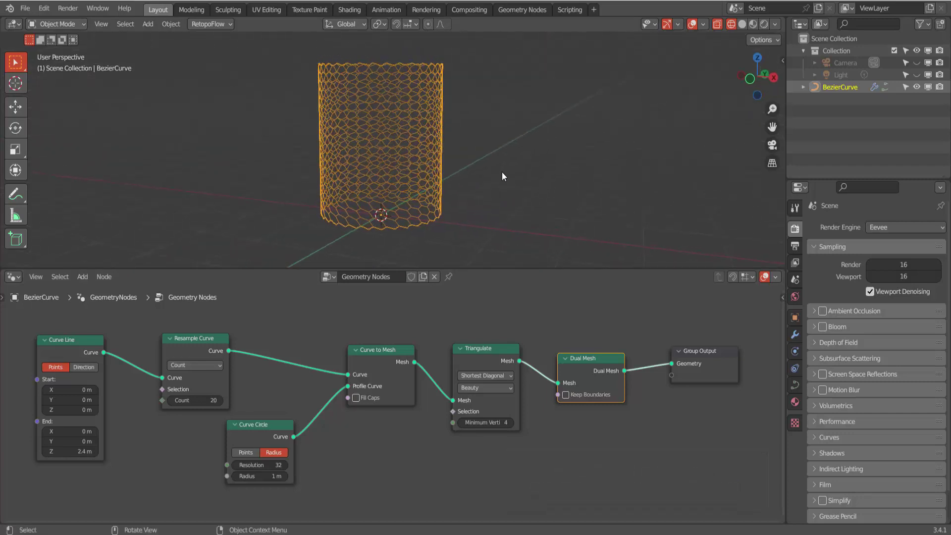
{"action": "middle_click_drag", "start_coordinate": [582, 144], "coordinate": [560, 157]}
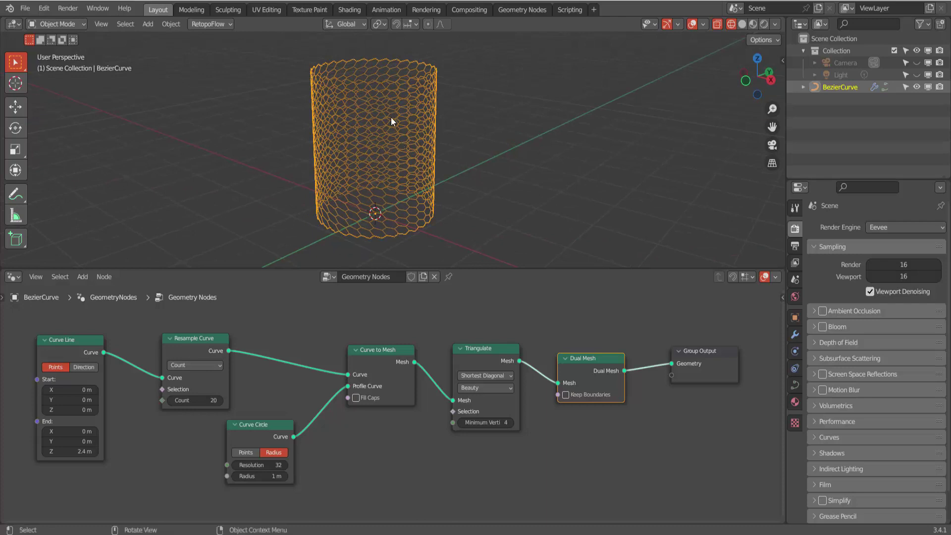
{"action": "left_click_drag", "start_coordinate": [64, 314], "coordinate": [614, 502]}
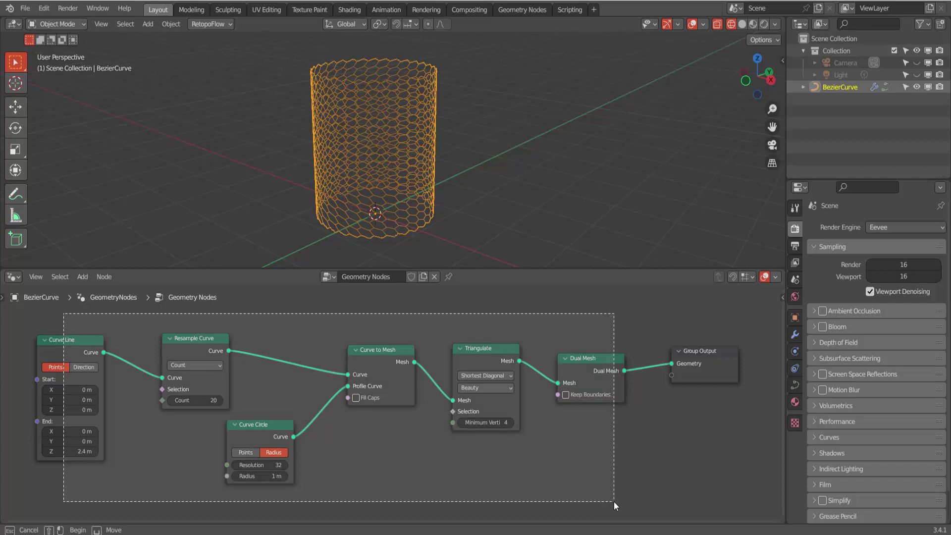
Step: Move the Curve Line through Triangulate nodes left, away from Group Output
{"action": "left_click_drag", "start_coordinate": [602, 365], "coordinate": [360, 351]}
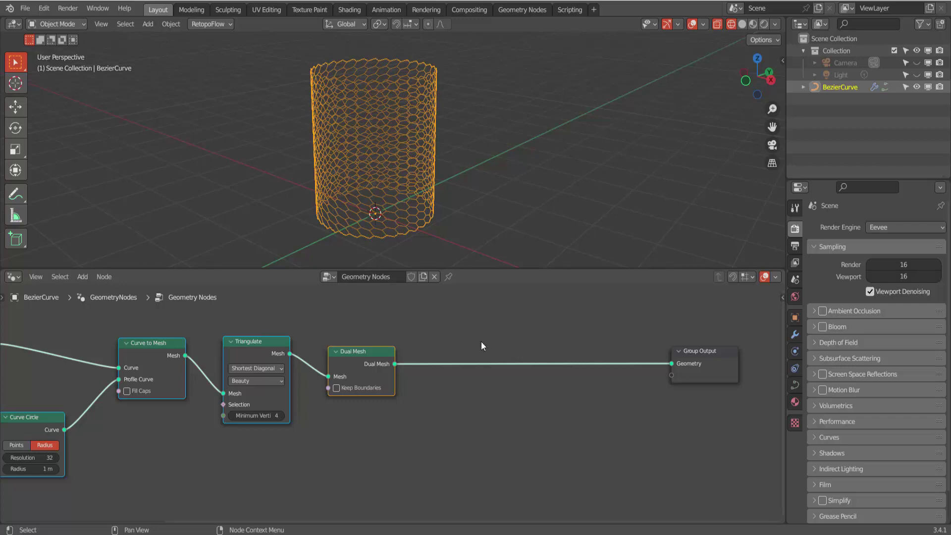
Step: Add a Curve to Mesh node on the Dual Mesh–Group Output link and shift it right
{"action": "key", "text": "F3"}
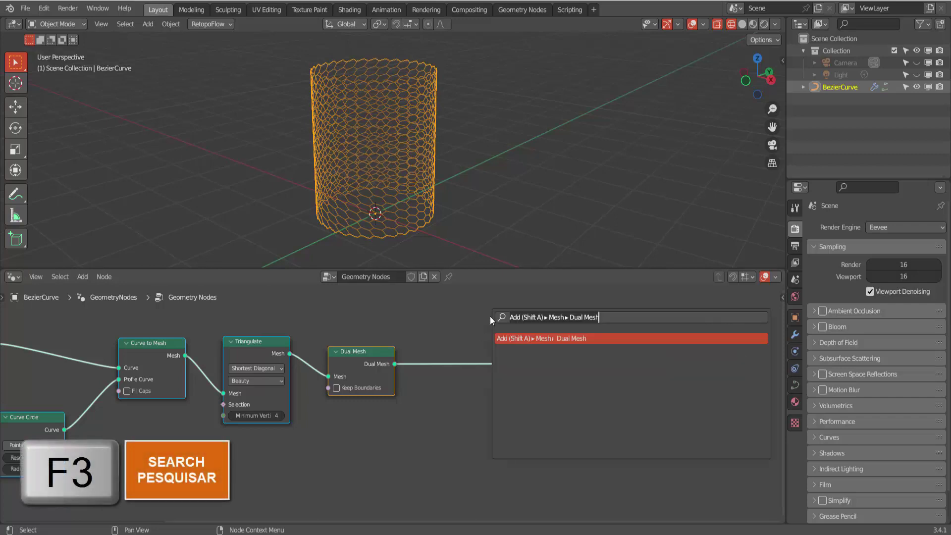
{"action": "type", "text": "curve"}
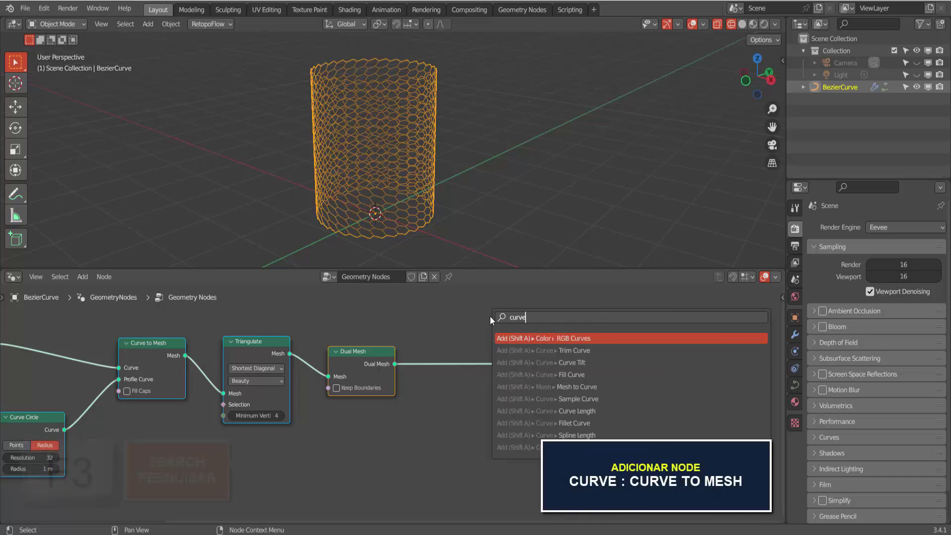
{"action": "type", "text": " to mesh"}
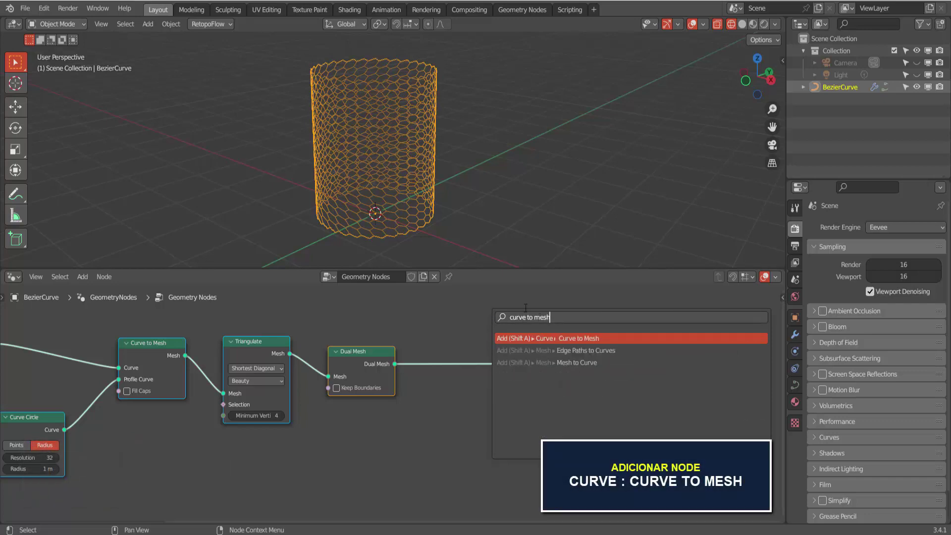
{"action": "key", "text": "Return"}
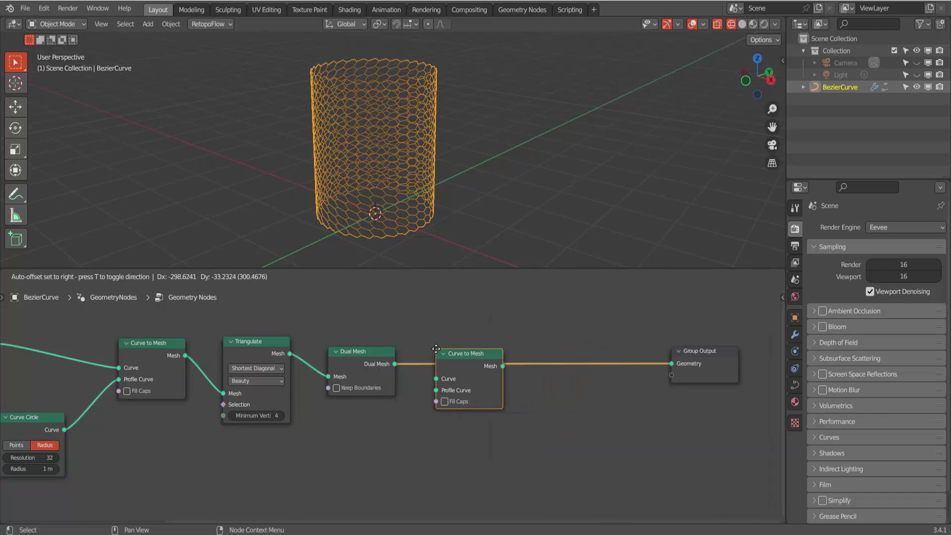
{"action": "left_click", "coordinate": [451, 347]}
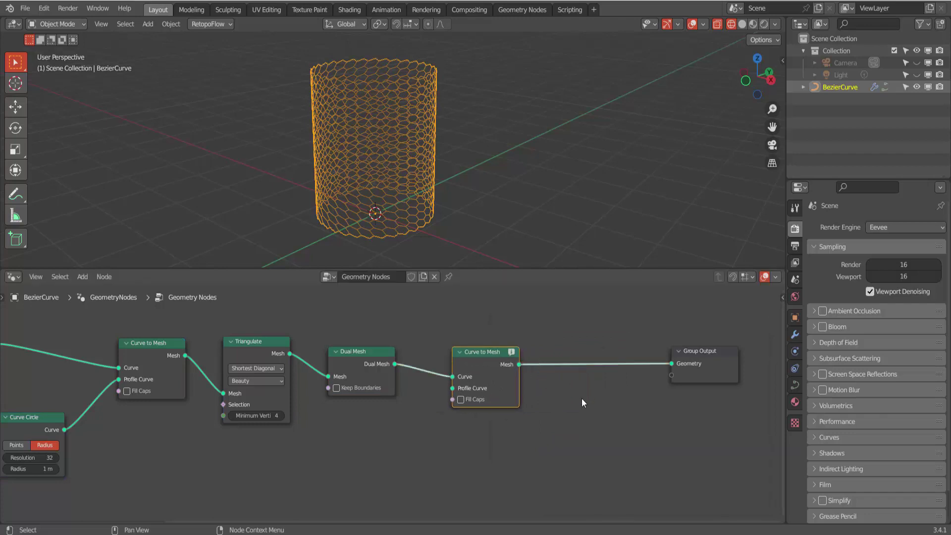
{"action": "key", "text": "g"}
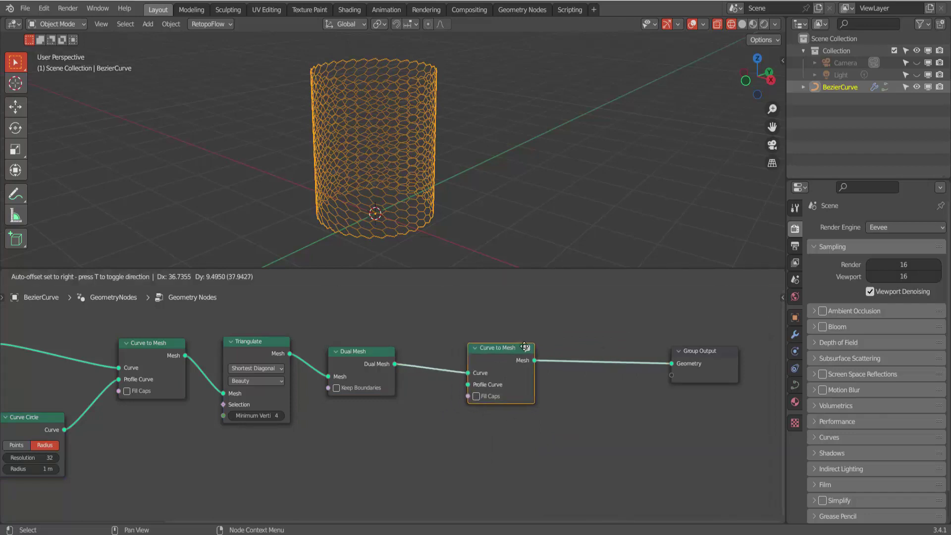
{"action": "left_click", "coordinate": [494, 311]}
{"action": "key", "text": "F3"}
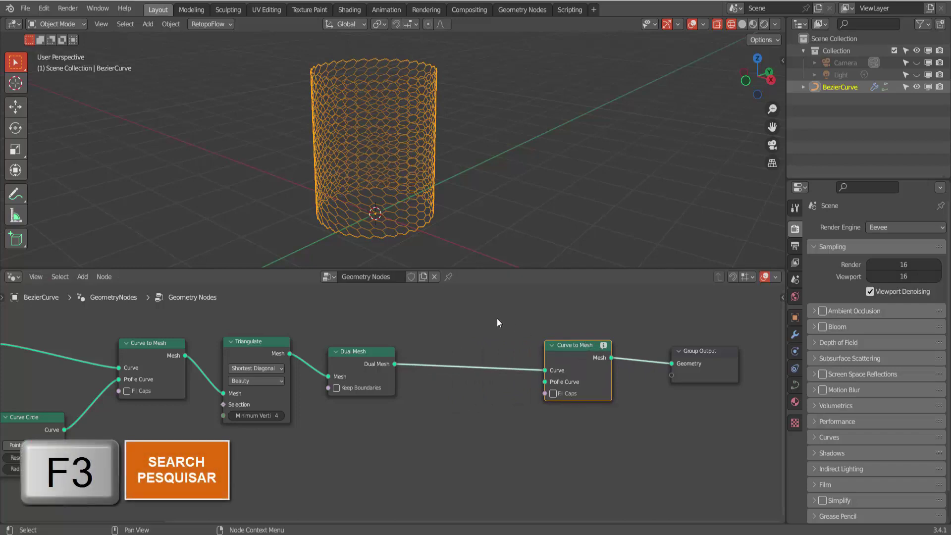
Step: Insert a Mesh to Curve node between Dual Mesh and the second Curve to Mesh
{"action": "key", "text": "F3"}
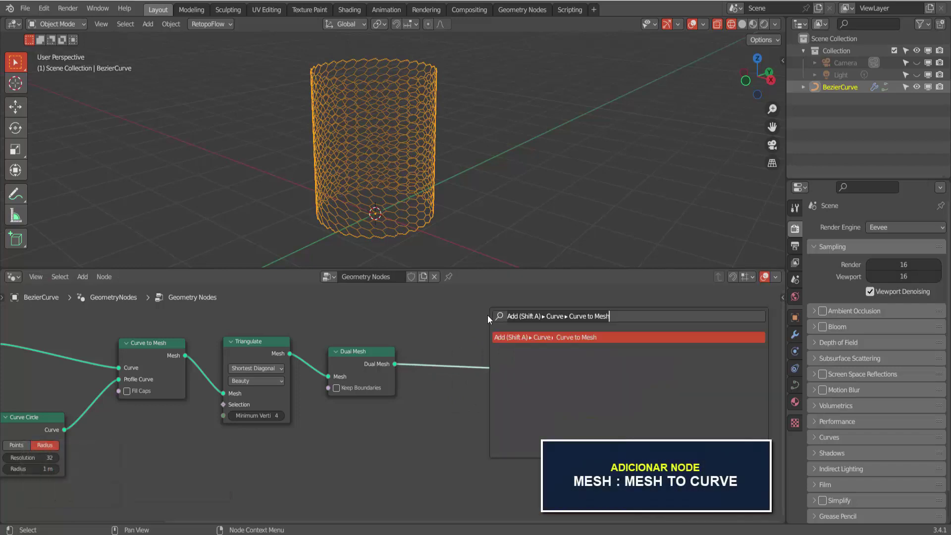
{"action": "type", "text": "mesh to curve"}
{"action": "left_click", "coordinate": [564, 337]}
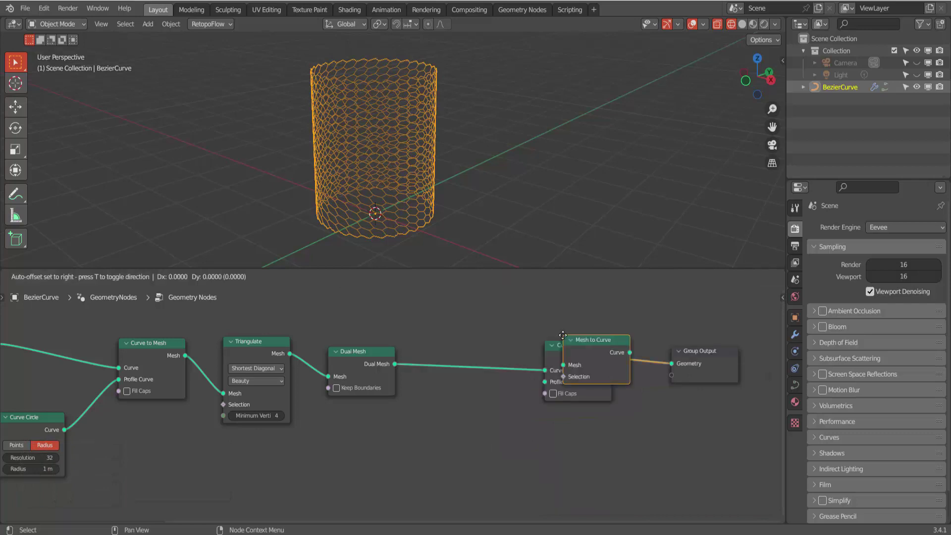
{"action": "left_click", "coordinate": [437, 351]}
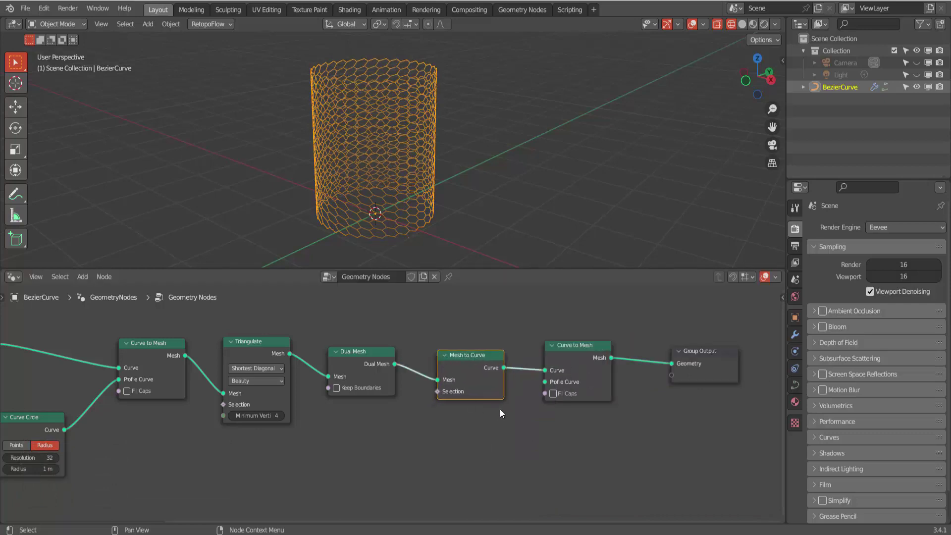
{"action": "scroll", "coordinate": [445, 188], "scroll_direction": "up", "scroll_amount": 1}
{"action": "scroll", "coordinate": [445, 189], "scroll_direction": "up", "scroll_amount": 4}
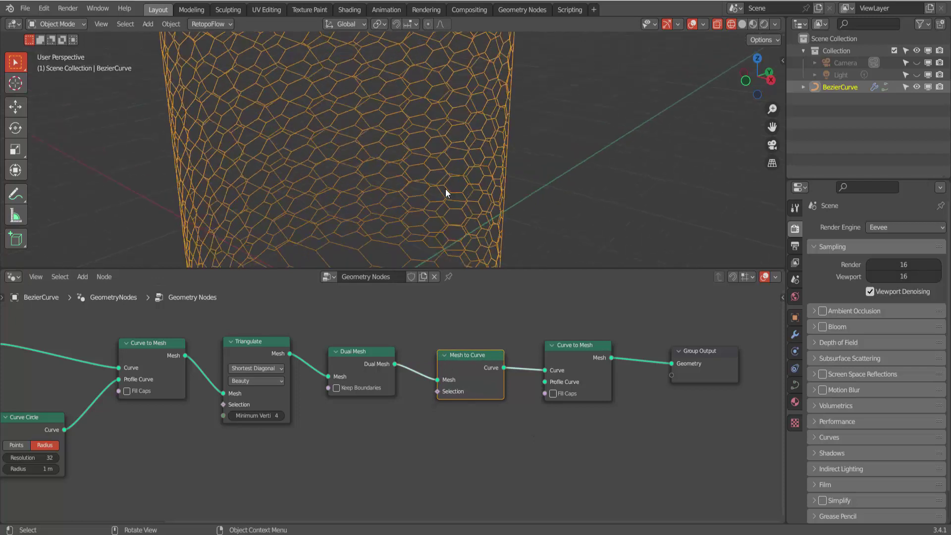
{"action": "scroll", "coordinate": [445, 189], "scroll_direction": "down", "scroll_amount": 2}
{"action": "scroll", "coordinate": [445, 189], "scroll_direction": "down", "scroll_amount": 2}
Step: Orbit the cylinder slightly and switch the viewport to Solid shading
{"action": "middle_click_drag", "start_coordinate": [446, 191], "coordinate": [462, 186]}
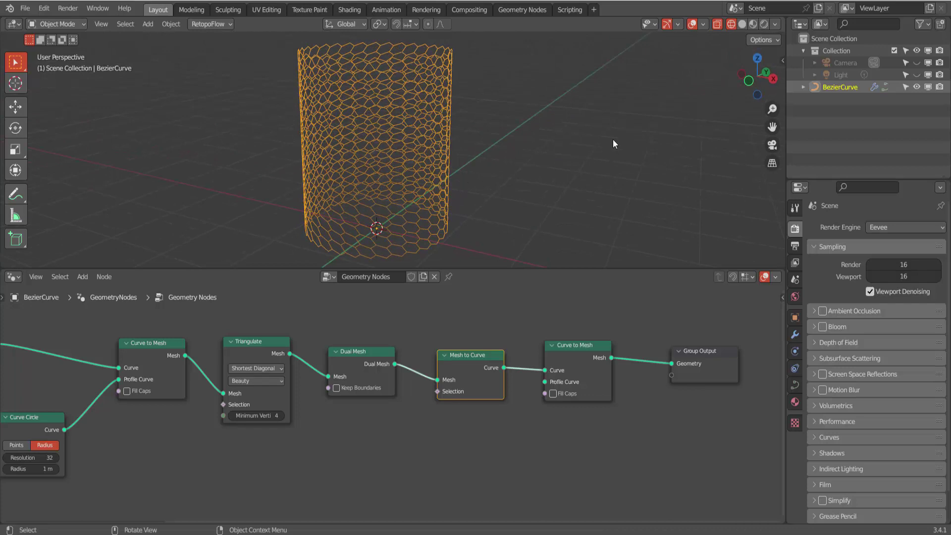
{"action": "left_click", "coordinate": [744, 24]}
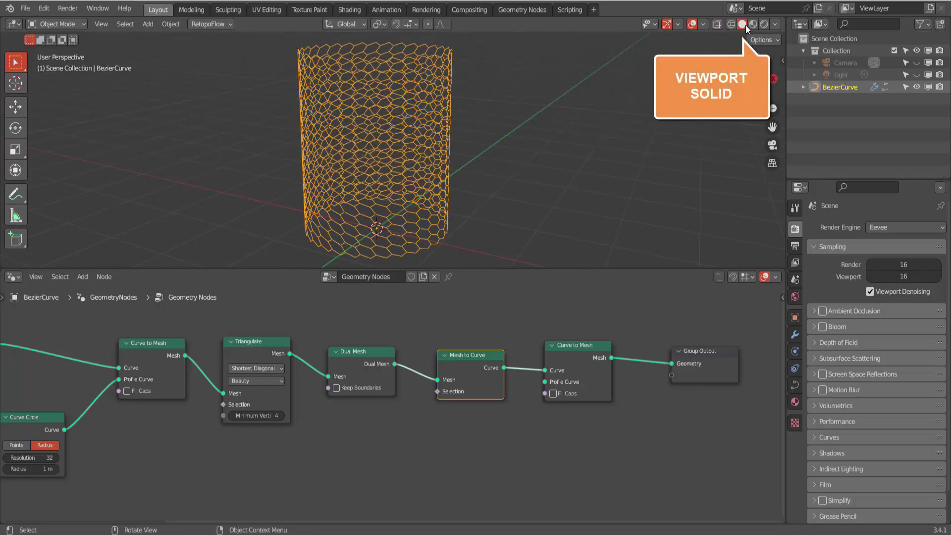
{"action": "scroll", "coordinate": [533, 165], "scroll_direction": "up", "scroll_amount": 5}
Step: Give the Curve Circle profile resolution 34 and a 1.1 m radius
{"action": "scroll", "coordinate": [465, 175], "scroll_direction": "up", "scroll_amount": 2}
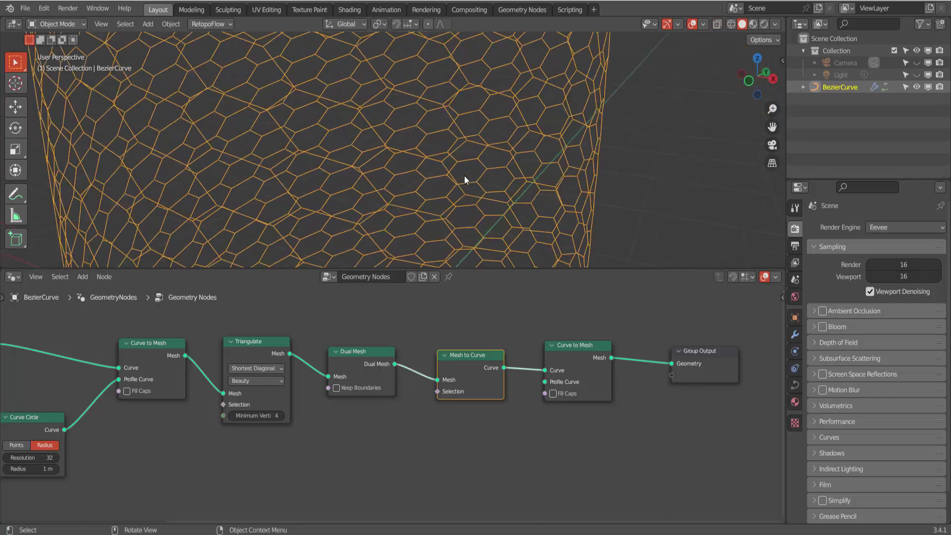
{"action": "scroll", "coordinate": [465, 176], "scroll_direction": "down", "scroll_amount": 2}
{"action": "scroll", "coordinate": [465, 175], "scroll_direction": "down", "scroll_amount": 4}
{"action": "scroll", "coordinate": [465, 176], "scroll_direction": "down", "scroll_amount": 2}
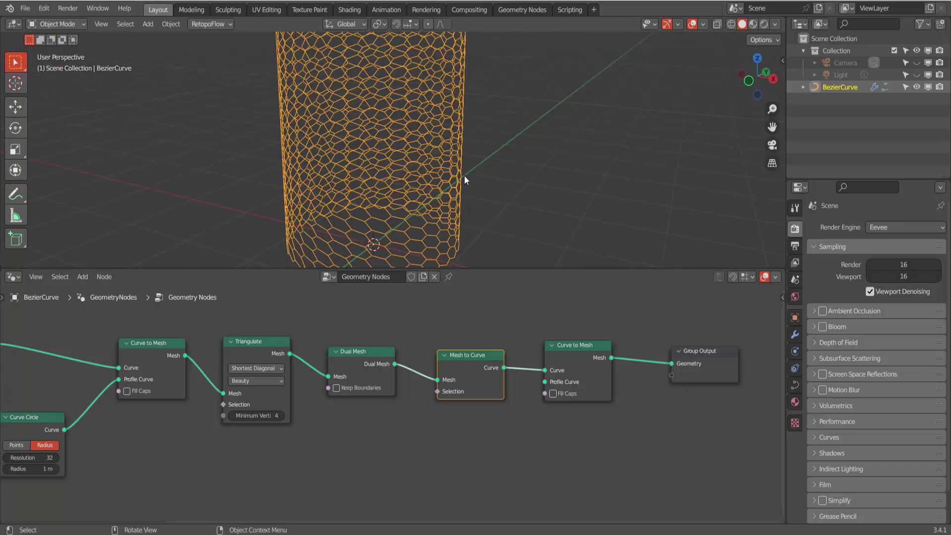
{"action": "scroll", "coordinate": [465, 176], "scroll_direction": "down", "scroll_amount": 1}
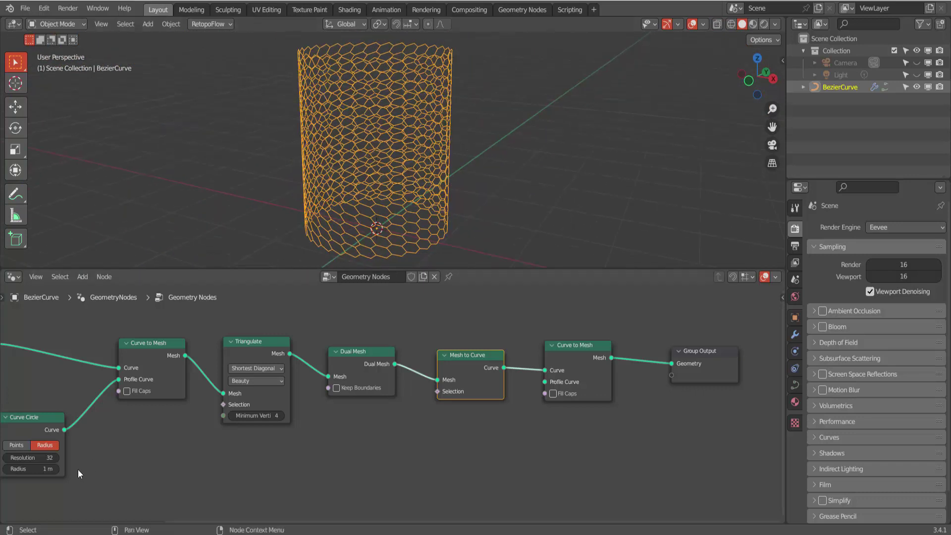
{"action": "mouse_move", "coordinate": [30, 457]}
{"action": "left_mouse_down"}
{"action": "mouse_move", "coordinate": [10, 457]}
{"action": "mouse_move", "coordinate": [46, 458]}
{"action": "left_mouse_up"}
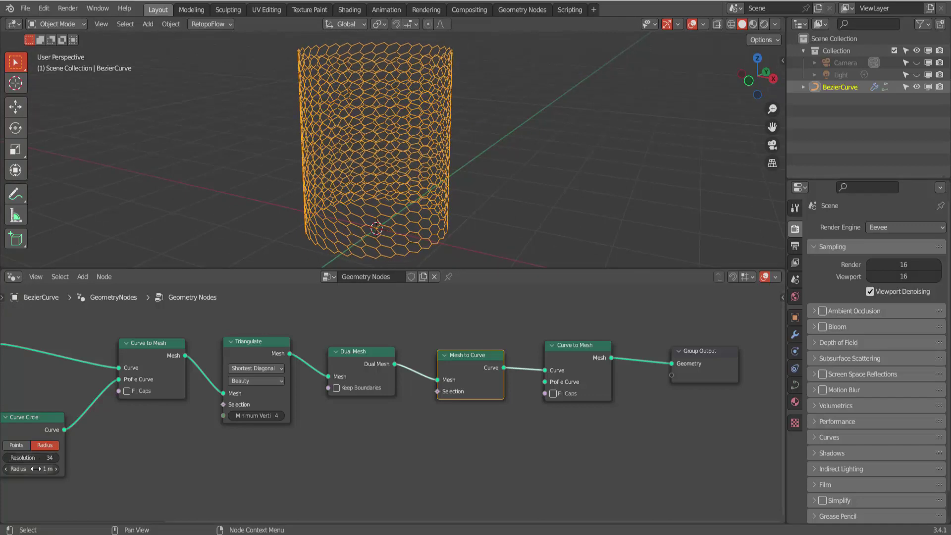
{"action": "mouse_move", "coordinate": [30, 469]}
{"action": "left_mouse_down"}
{"action": "mouse_move", "coordinate": [50, 469]}
{"action": "mouse_move", "coordinate": [34, 468]}
{"action": "left_mouse_up"}
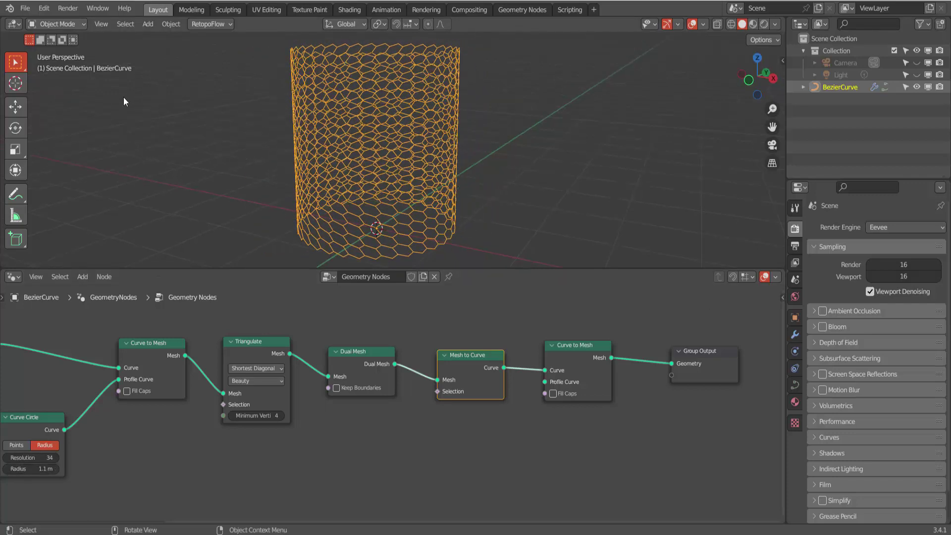
{"action": "key", "text": "F12"}
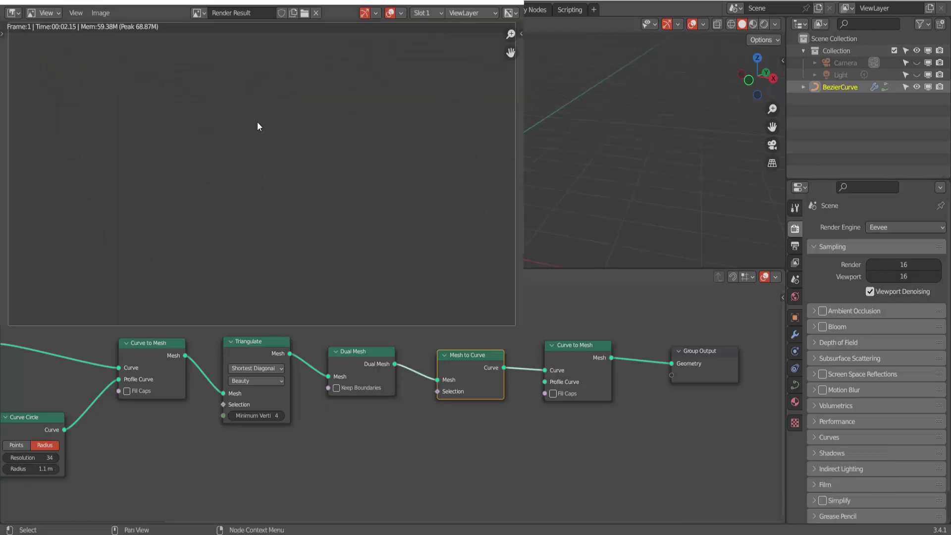
{"action": "left_click", "coordinate": [513, 4]}
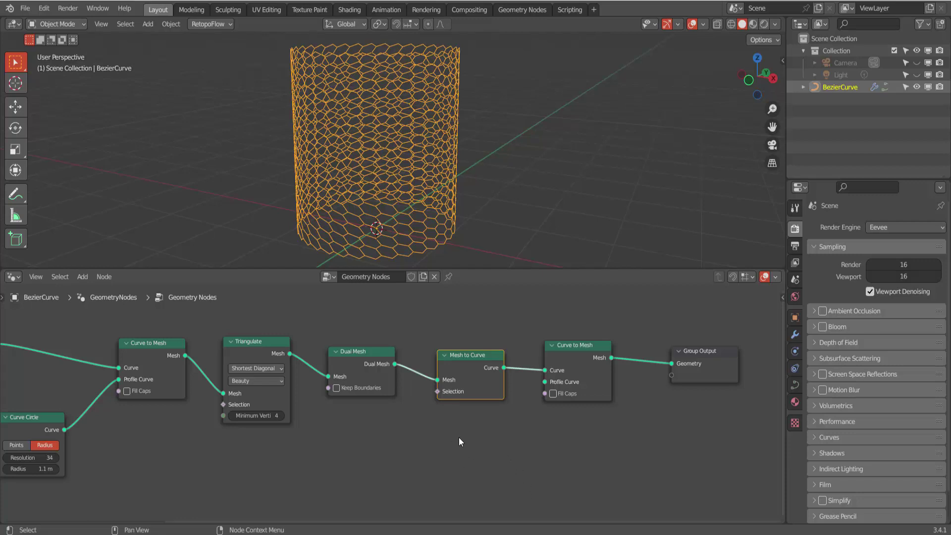
Step: Add a new Curve Circle node and connect it to the second Curve to Mesh's Profile Curve
{"action": "key", "text": "F3"}
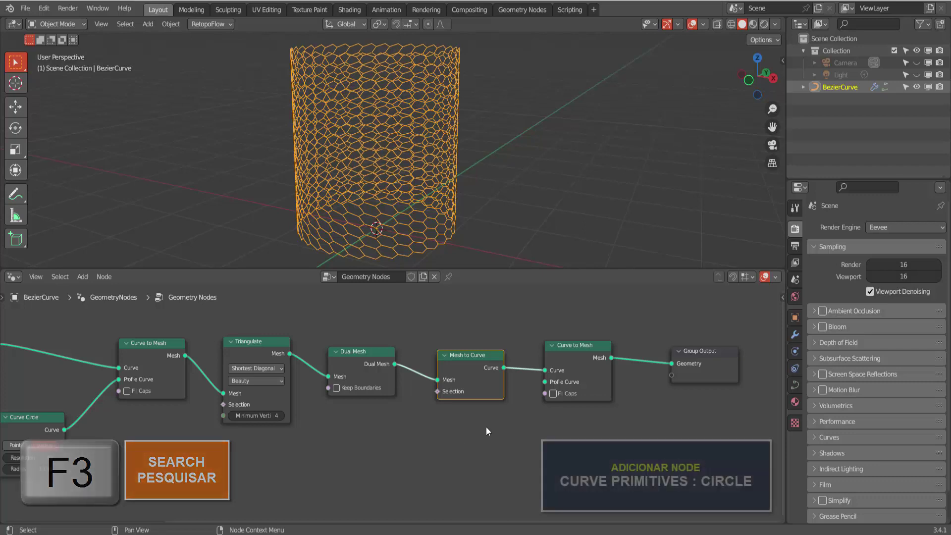
{"action": "key", "text": "F3"}
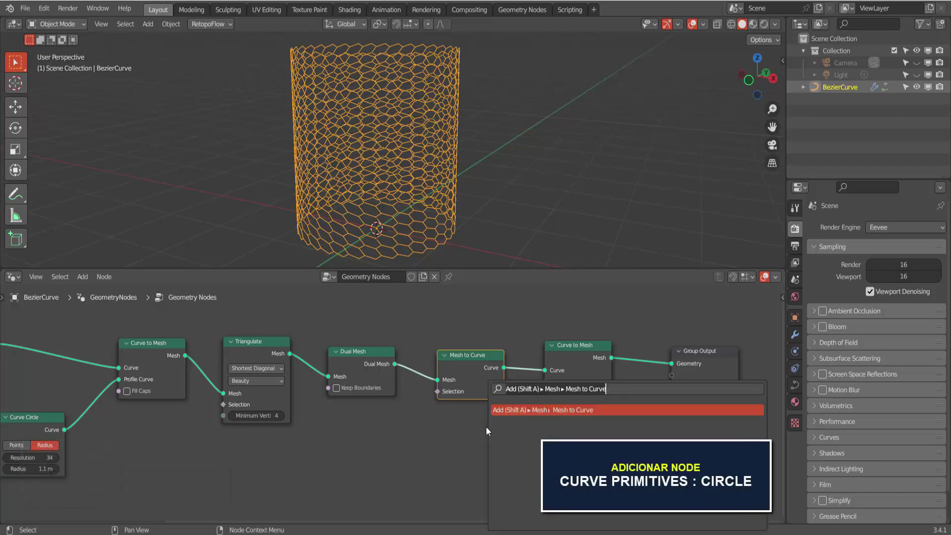
{"action": "type", "text": "curve circle"}
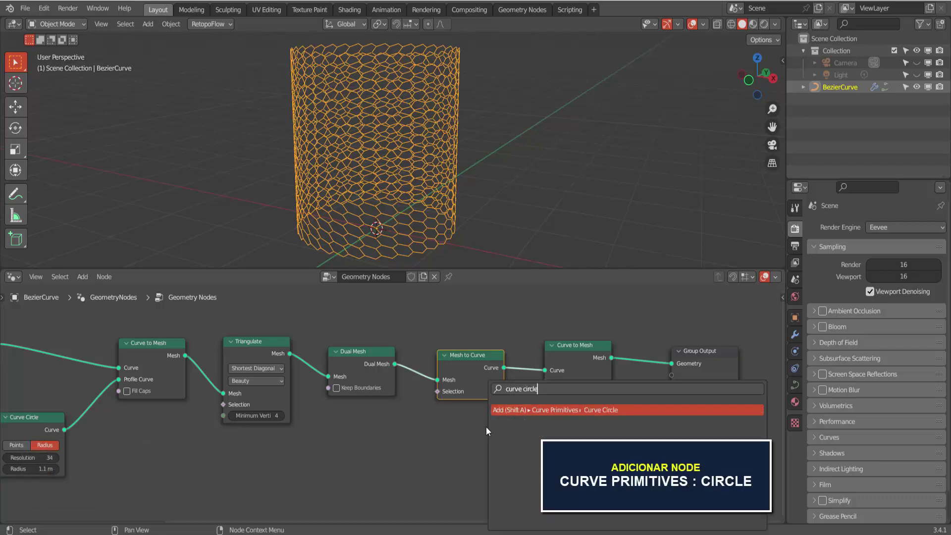
{"action": "key", "text": "Return"}
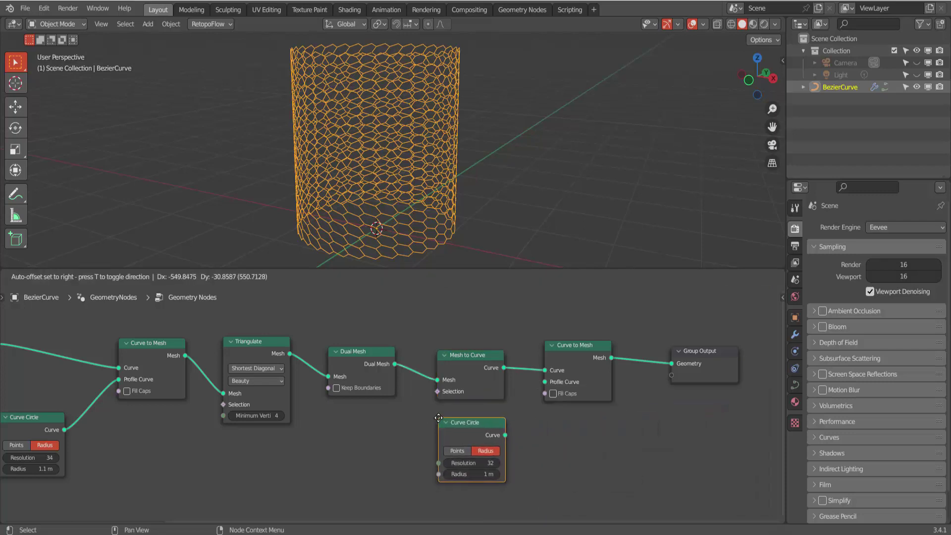
{"action": "left_click", "coordinate": [439, 418]}
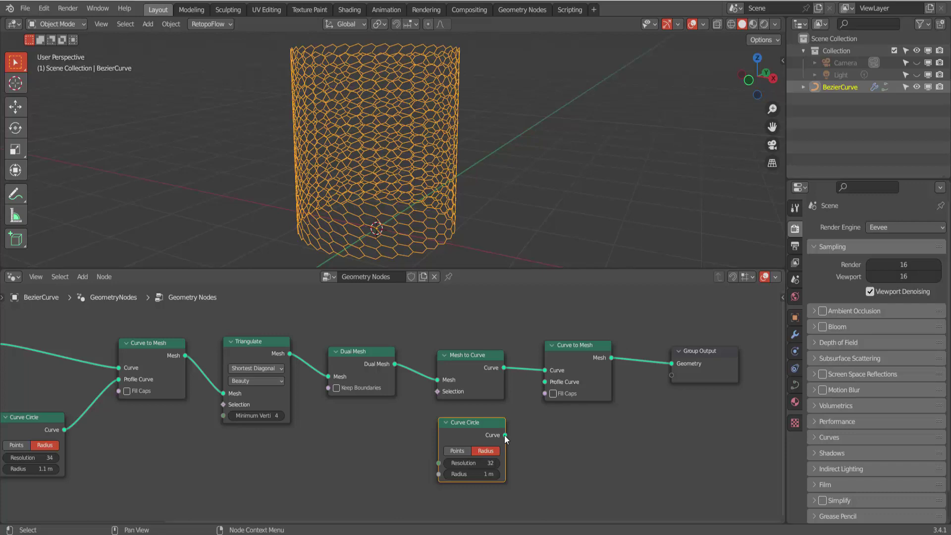
{"action": "left_click_drag", "start_coordinate": [504, 435], "coordinate": [546, 381]}
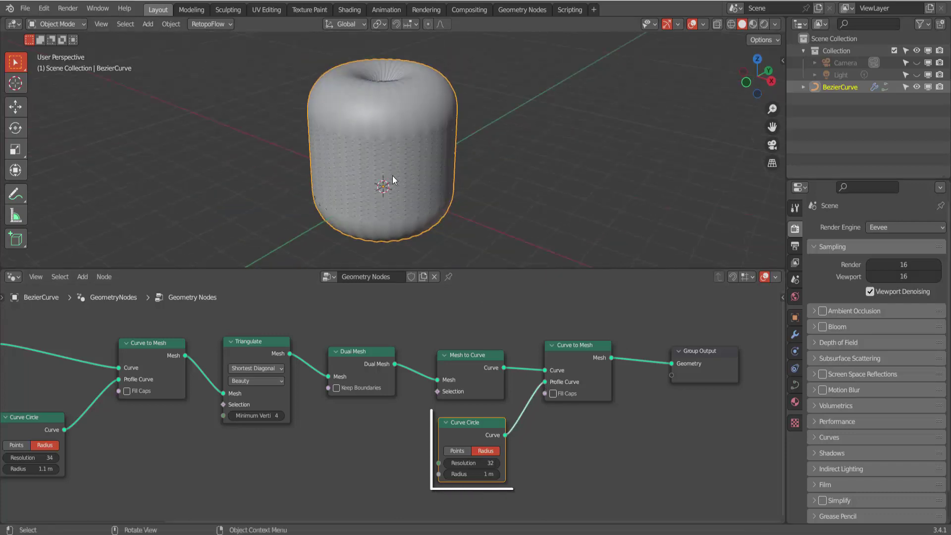
Step: Set the new circle's radius to 0.003 m and orbit around the thin wire tube
{"action": "scroll", "coordinate": [393, 180], "scroll_direction": "up", "scroll_amount": 4}
{"action": "scroll", "coordinate": [392, 175], "scroll_direction": "down", "scroll_amount": 4}
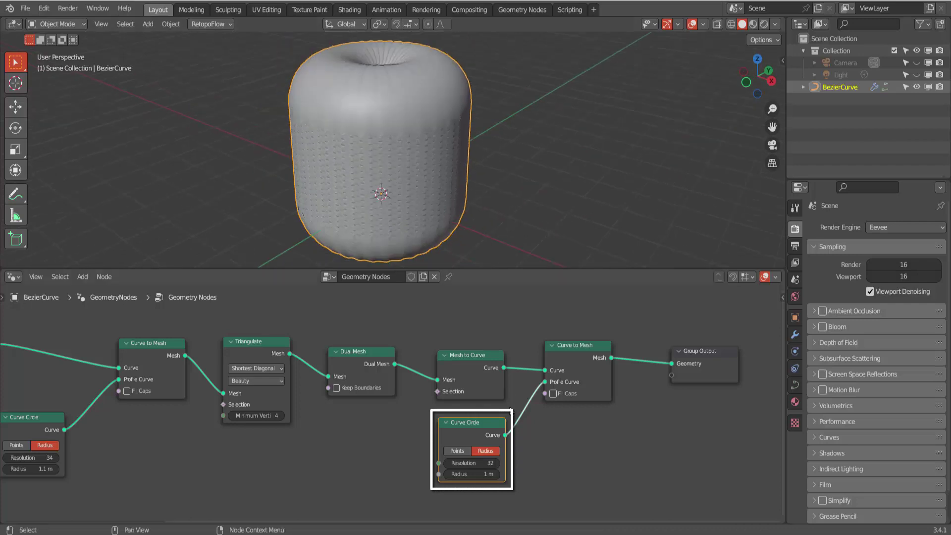
{"action": "double_click", "coordinate": [476, 474]}
{"action": "type", "text": "0"}
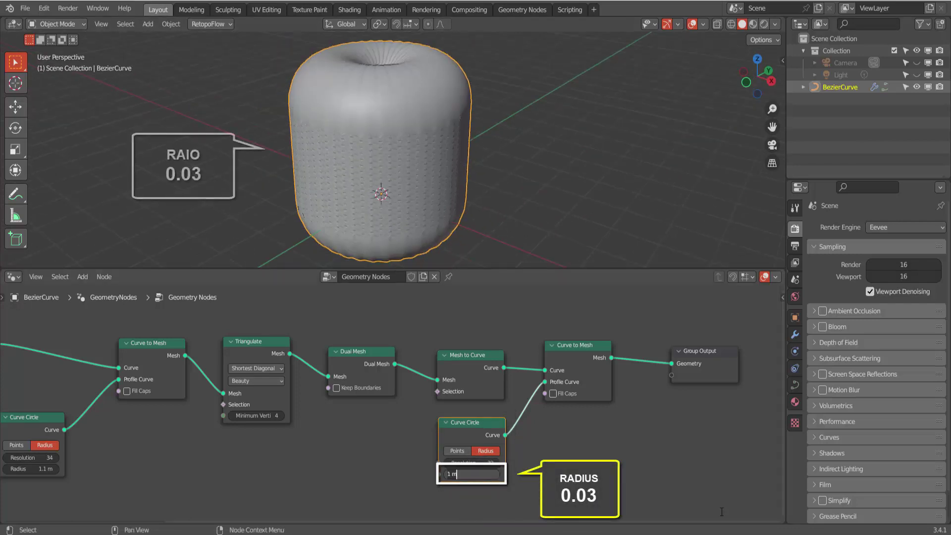
{"action": "type", "text": ".003"}
{"action": "key", "text": "Return"}
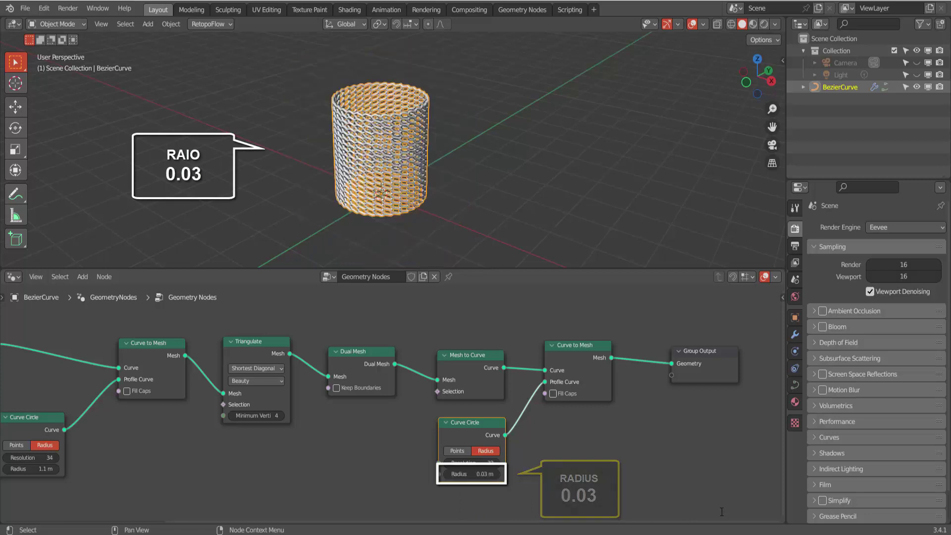
{"action": "double_click", "coordinate": [487, 473]}
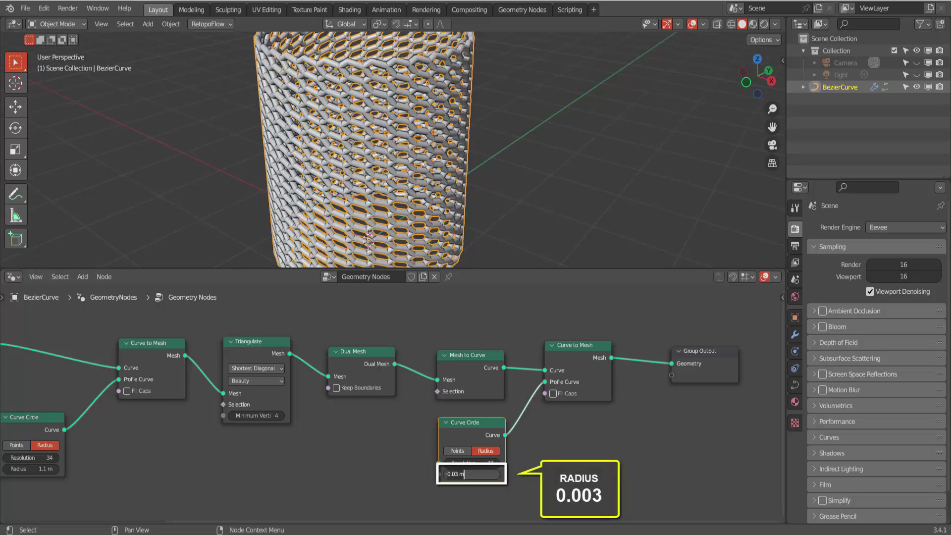
{"action": "type", "text": "0"}
{"action": "key", "text": "Return"}
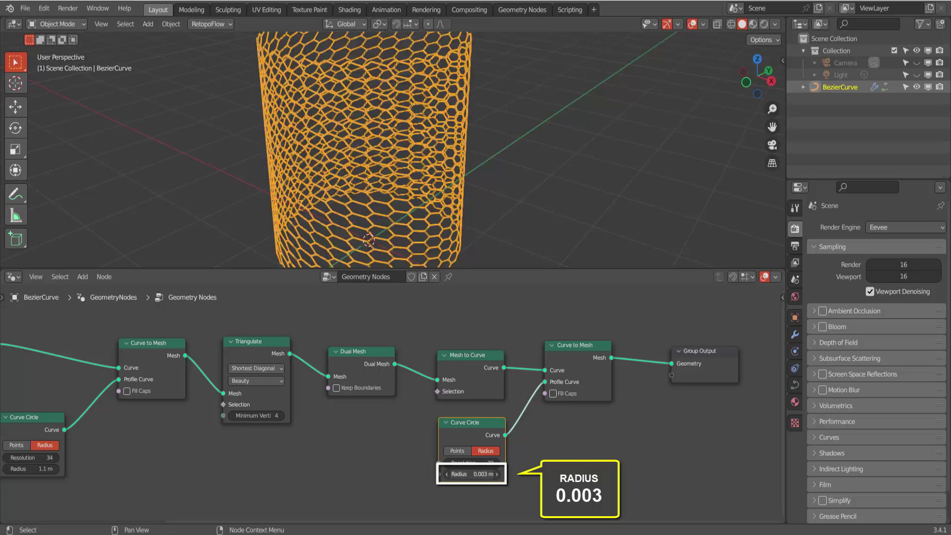
{"action": "scroll", "coordinate": [506, 177], "scroll_direction": "down", "scroll_amount": 3}
{"action": "scroll", "coordinate": [505, 177], "scroll_direction": "down", "scroll_amount": 2}
{"action": "middle_click_drag", "start_coordinate": [506, 177], "coordinate": [503, 171]}
Step: Frame the hexagonal tube through the scene camera and make a test render
{"action": "left_click", "coordinate": [68, 8]}
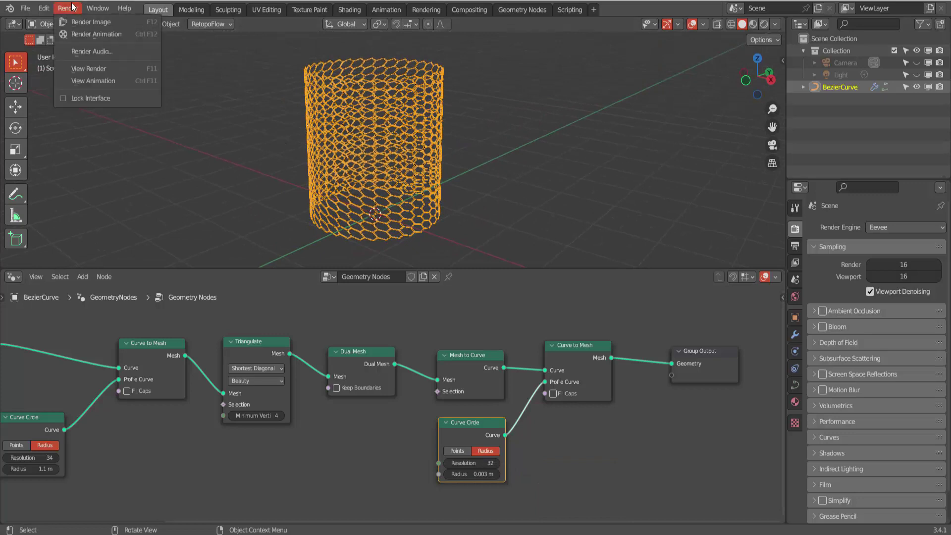
{"action": "key", "text": "KP_0"}
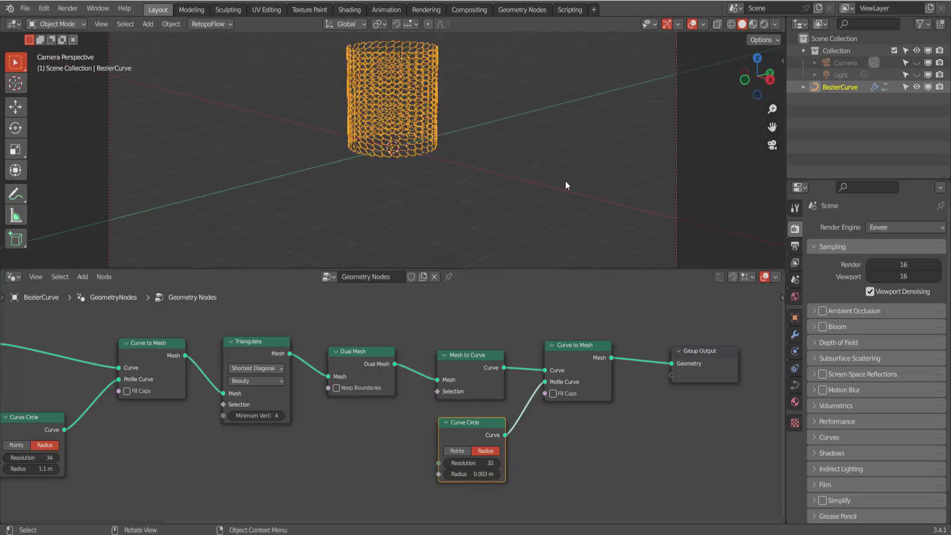
{"action": "left_click_drag", "start_coordinate": [771, 127], "coordinate": [586, 144]}
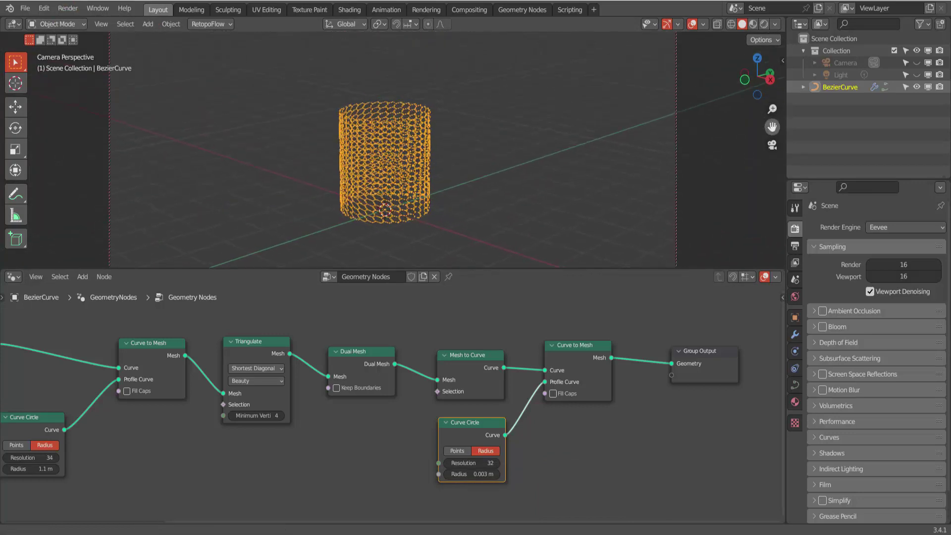
{"action": "left_click", "coordinate": [68, 8]}
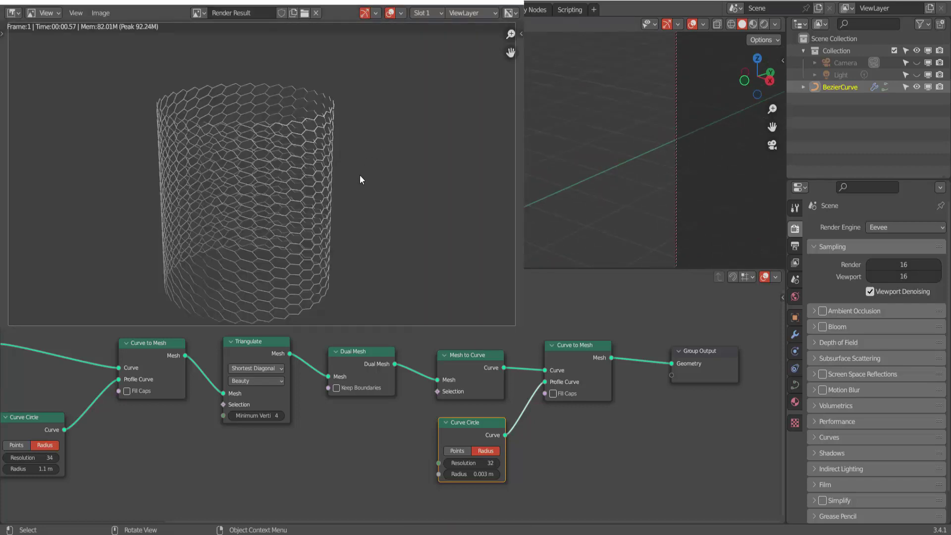
{"action": "left_click", "coordinate": [513, 2]}
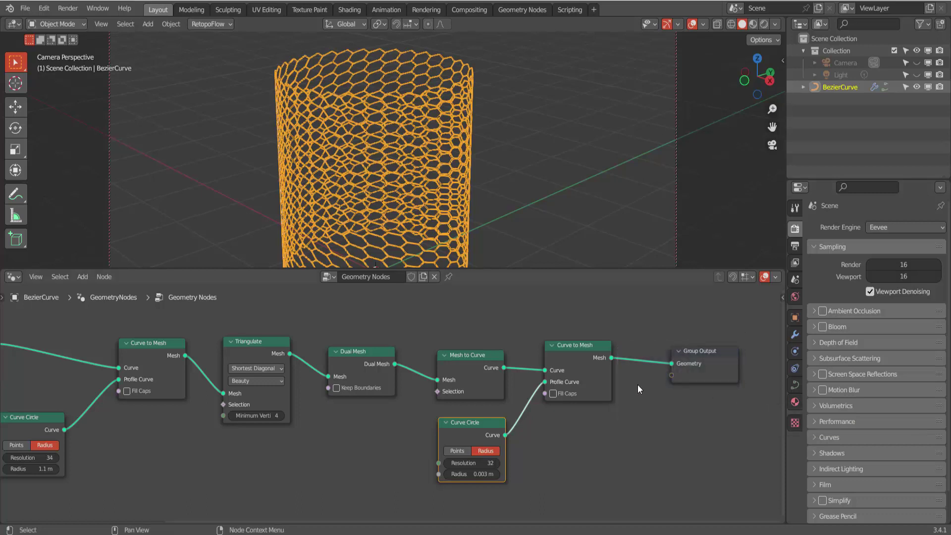
{"action": "left_click_drag", "start_coordinate": [569, 346], "coordinate": [555, 351]}
Step: Insert a Set Material node before Group Output and tidy the node positions
{"action": "left_click", "coordinate": [82, 276]}
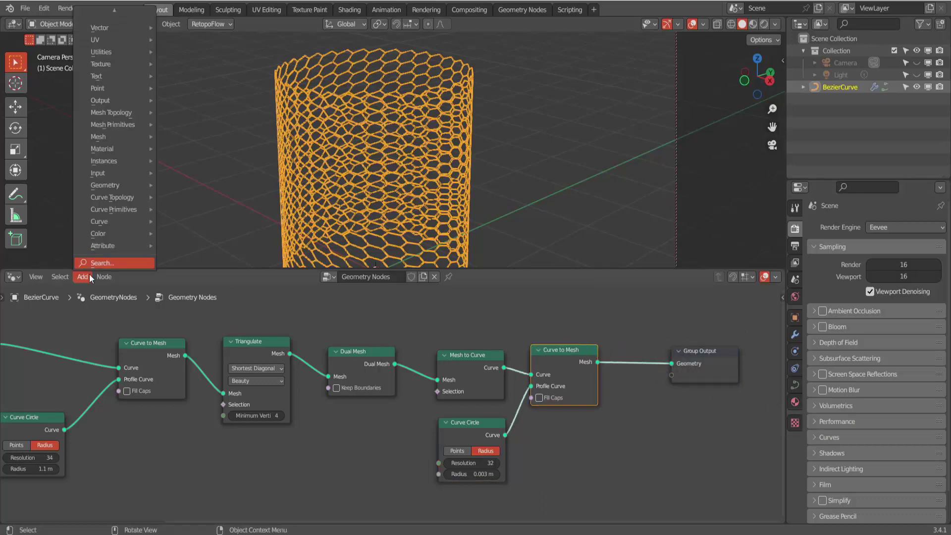
{"action": "left_click", "coordinate": [82, 276]}
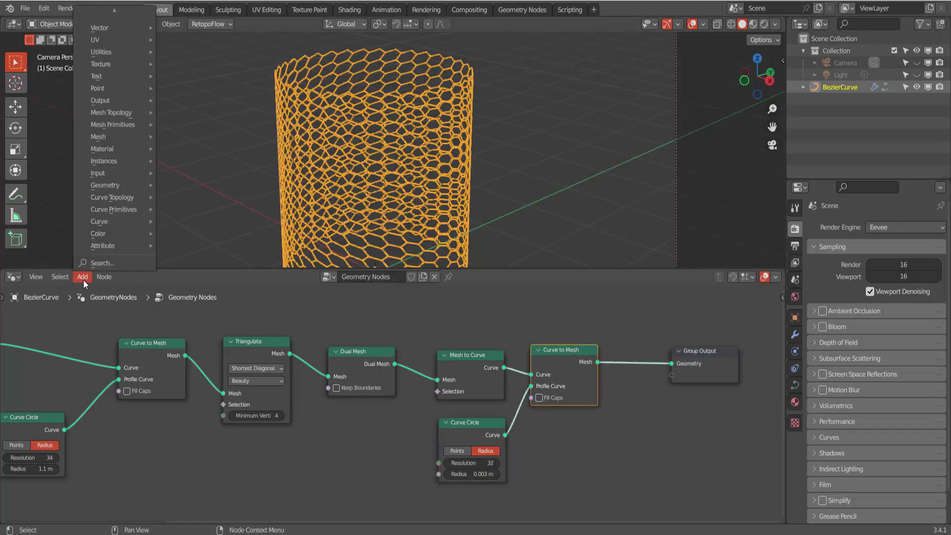
{"action": "mouse_move", "coordinate": [102, 148]}
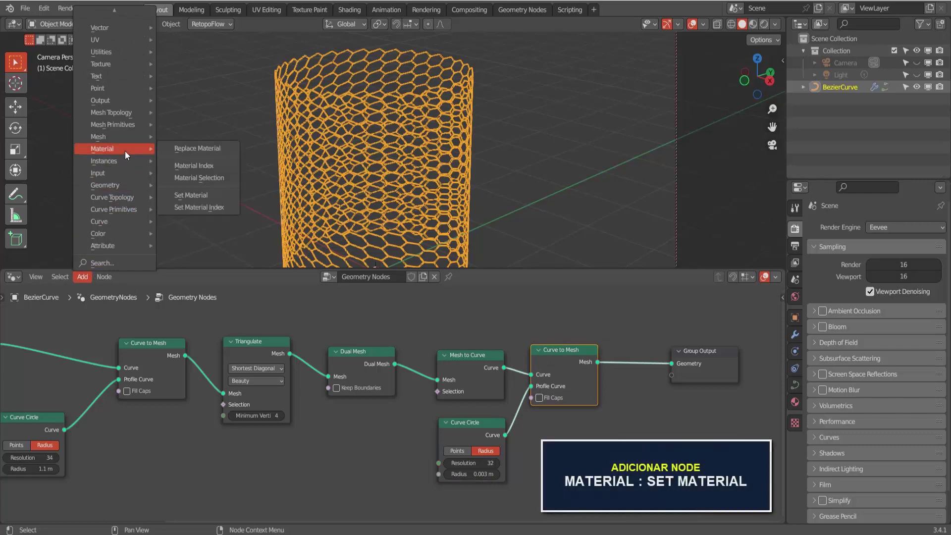
{"action": "left_click", "coordinate": [202, 194]}
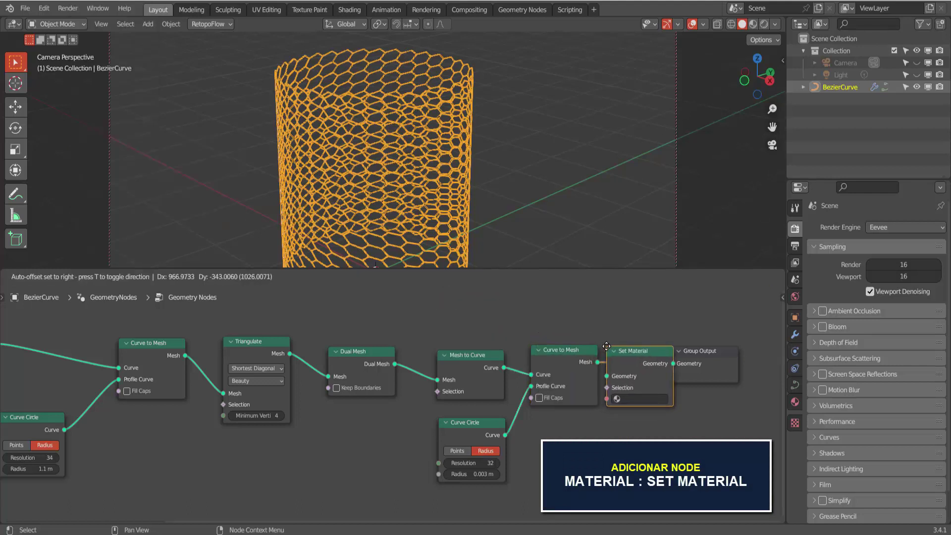
{"action": "left_click", "coordinate": [678, 355]}
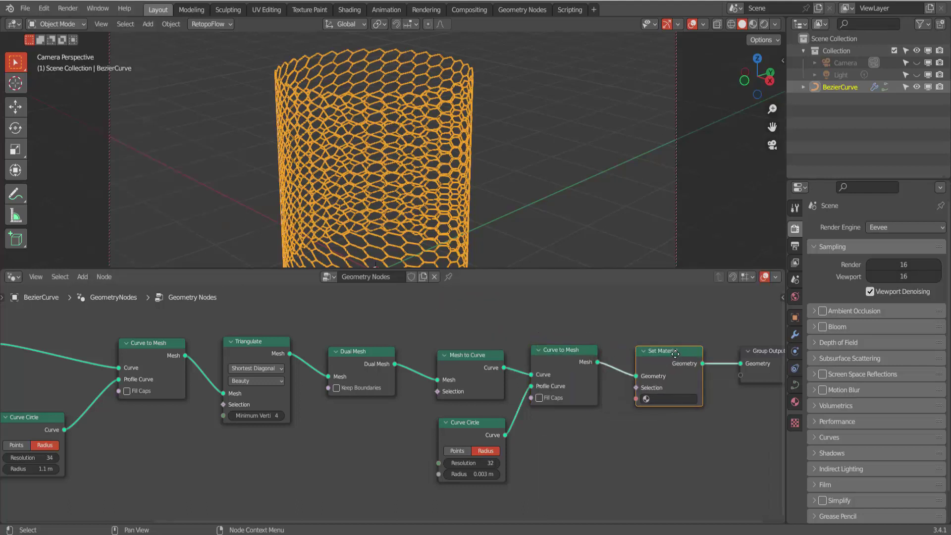
{"action": "left_click_drag", "start_coordinate": [677, 355], "coordinate": [671, 356]}
{"action": "left_click_drag", "start_coordinate": [768, 352], "coordinate": [728, 350]}
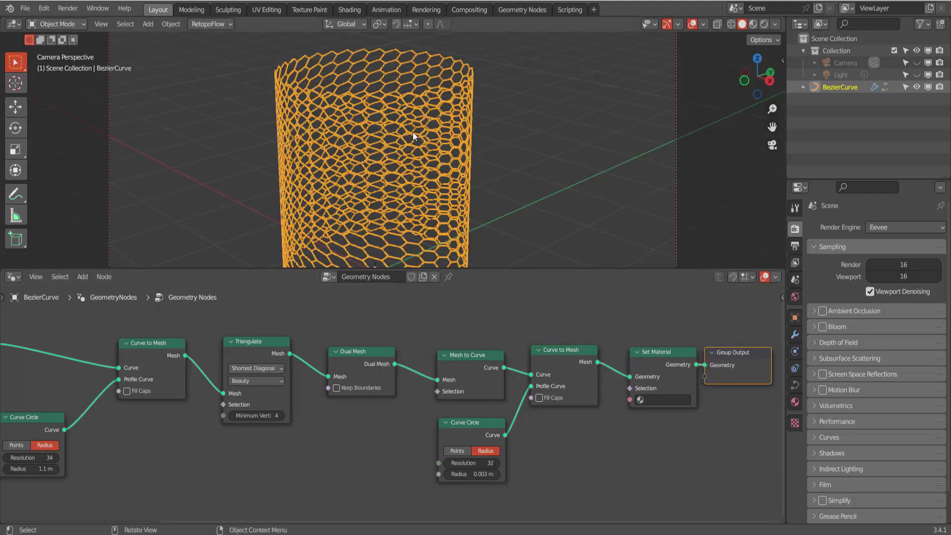
Step: Create a new Emission material with strength 6 and enable Bloom in render settings
{"action": "left_click", "coordinate": [796, 402]}
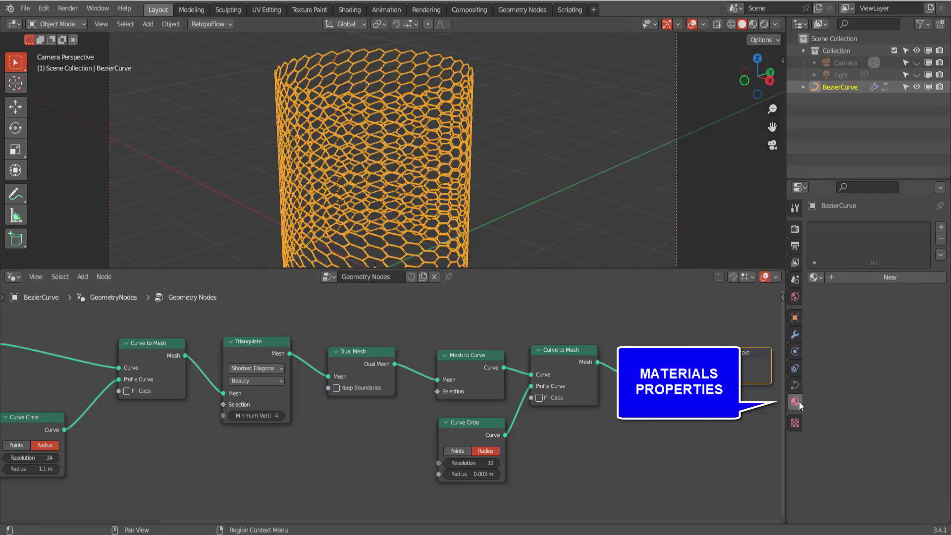
{"action": "left_click", "coordinate": [941, 226]}
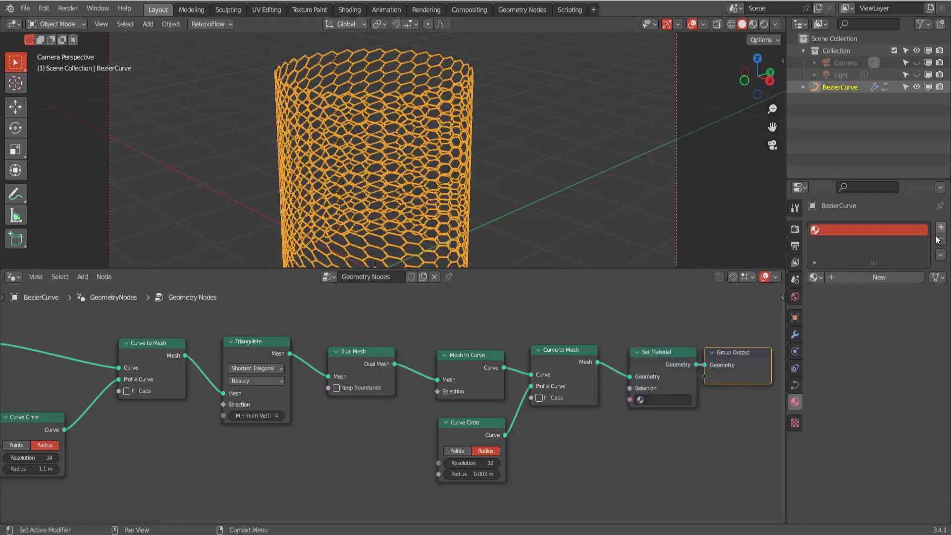
{"action": "left_click", "coordinate": [892, 278]}
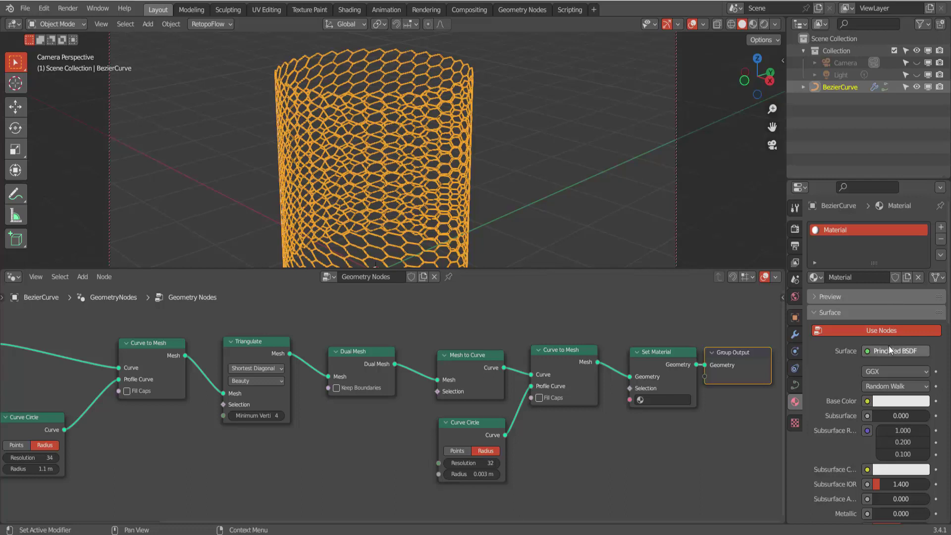
{"action": "left_click", "coordinate": [888, 349]}
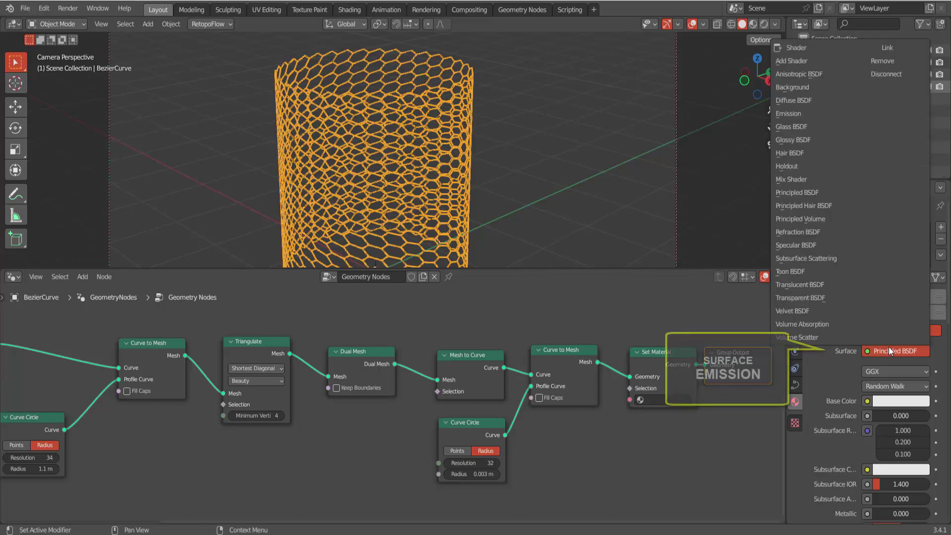
{"action": "left_click", "coordinate": [804, 115]}
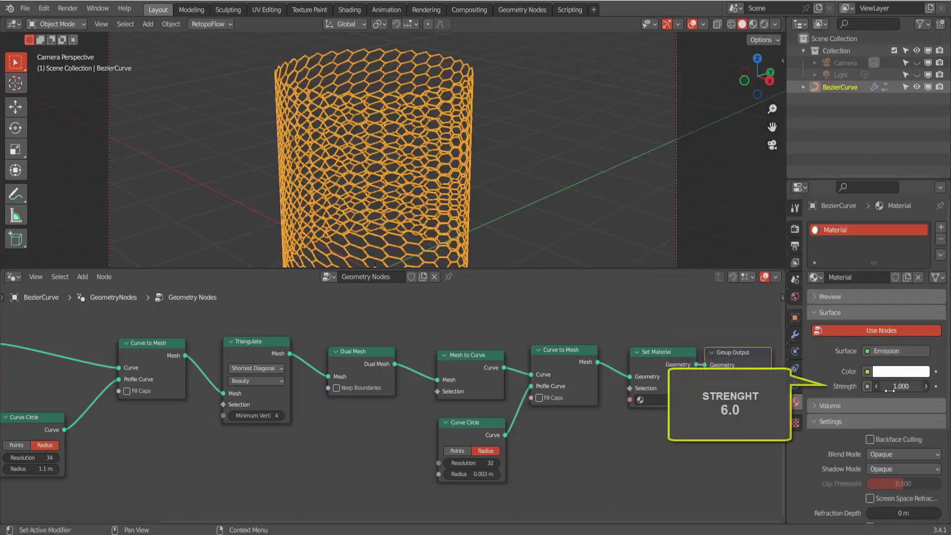
{"action": "left_click_drag", "start_coordinate": [901, 386], "coordinate": [920, 386]}
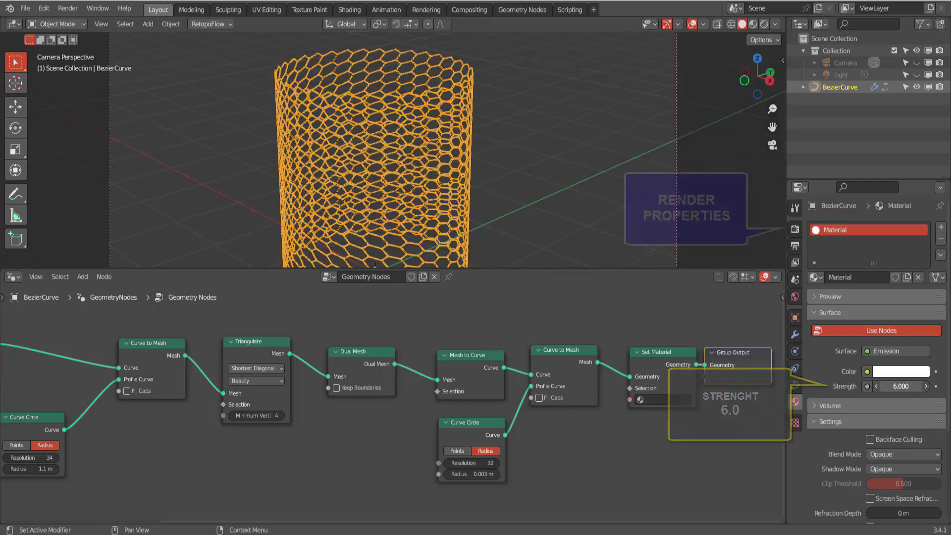
{"action": "left_click", "coordinate": [794, 228]}
{"action": "left_click", "coordinate": [822, 326]}
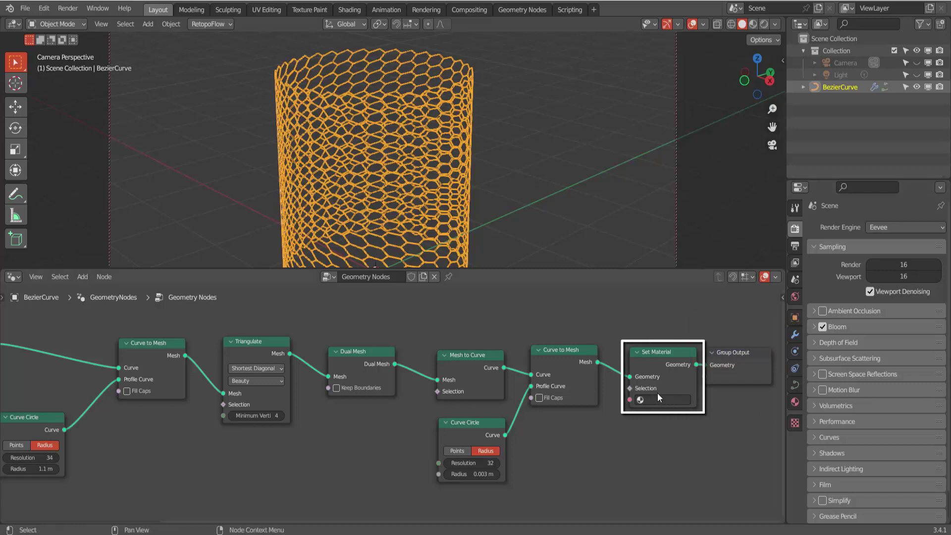
Step: Assign 'Material' in the Set Material node and preview the glowing tube in Rendered shading
{"action": "left_click_drag", "start_coordinate": [659, 352], "coordinate": [649, 351]}
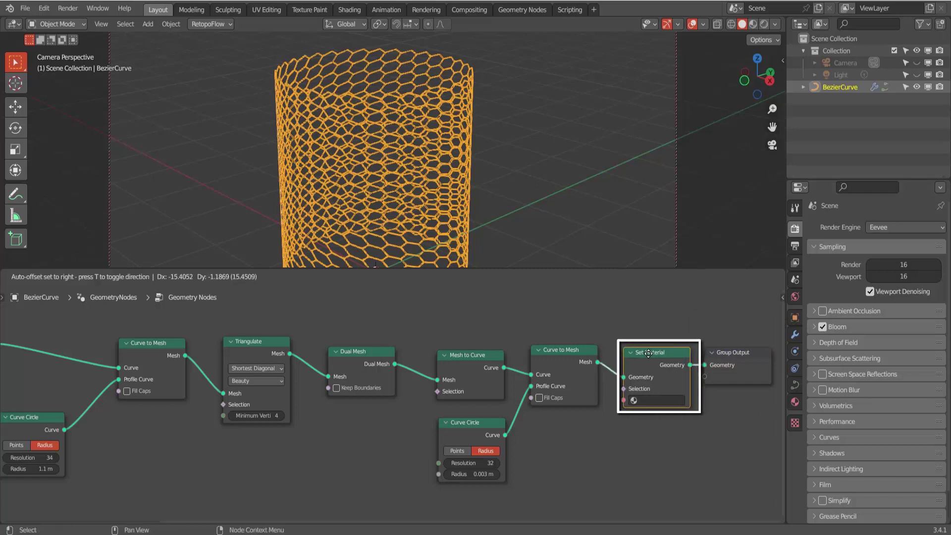
{"action": "left_click", "coordinate": [654, 399]}
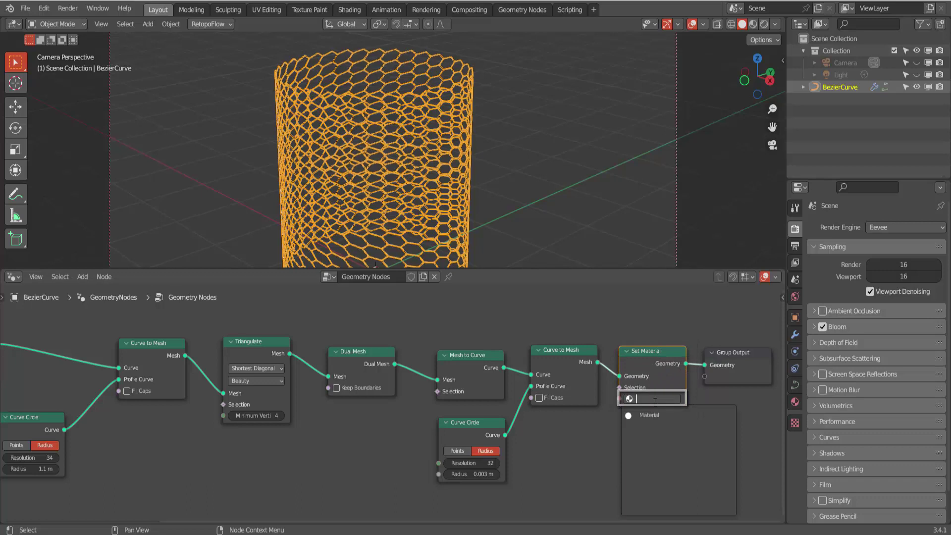
{"action": "left_click", "coordinate": [650, 415]}
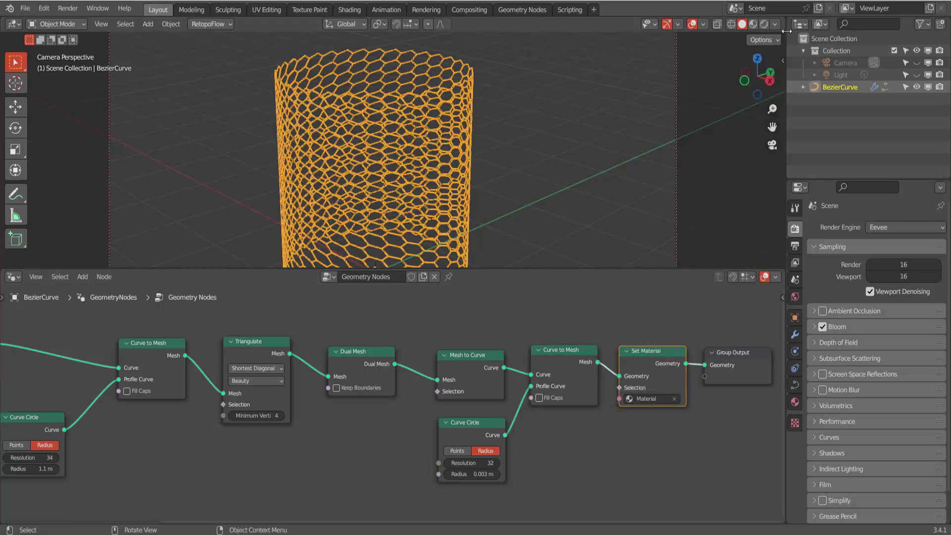
{"action": "left_click", "coordinate": [765, 24]}
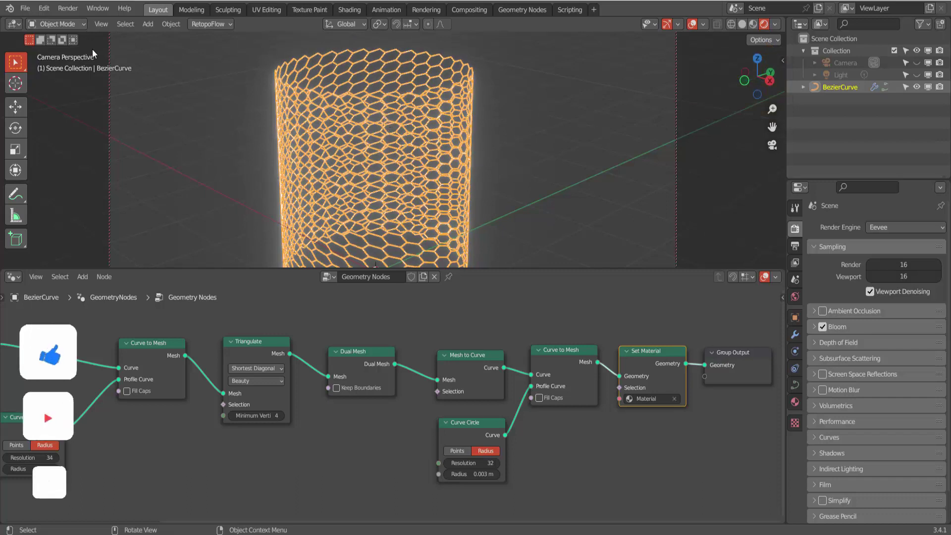
{"action": "left_click", "coordinate": [68, 8]}
{"action": "left_click", "coordinate": [94, 24]}
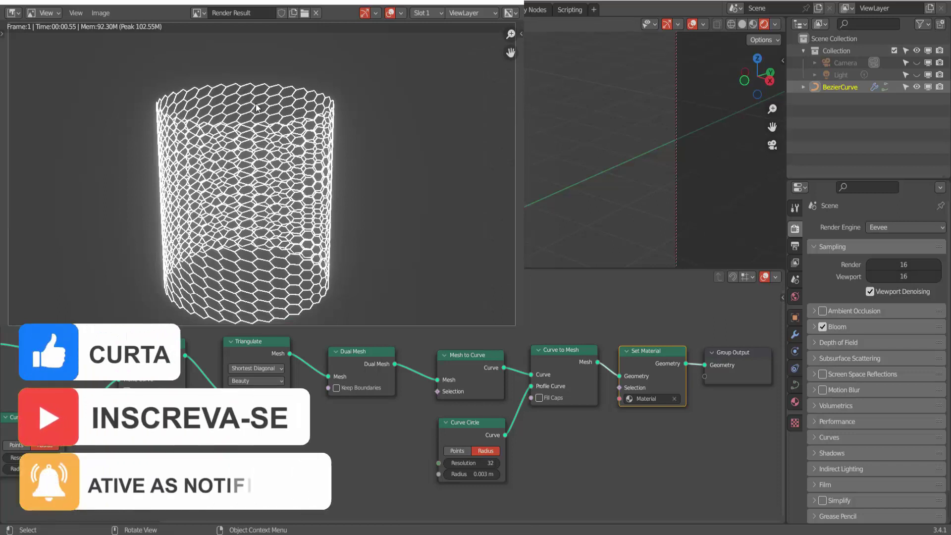
{"action": "key", "text": "Escape"}
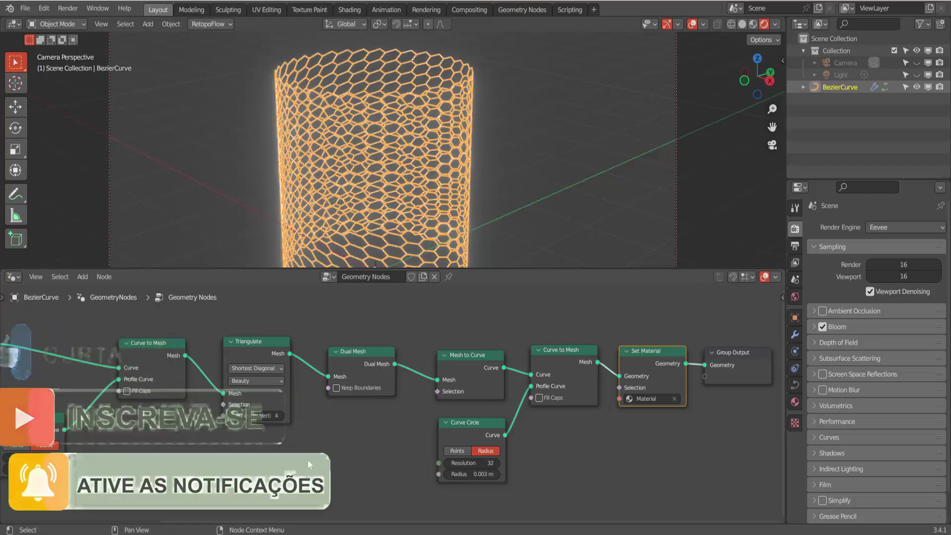